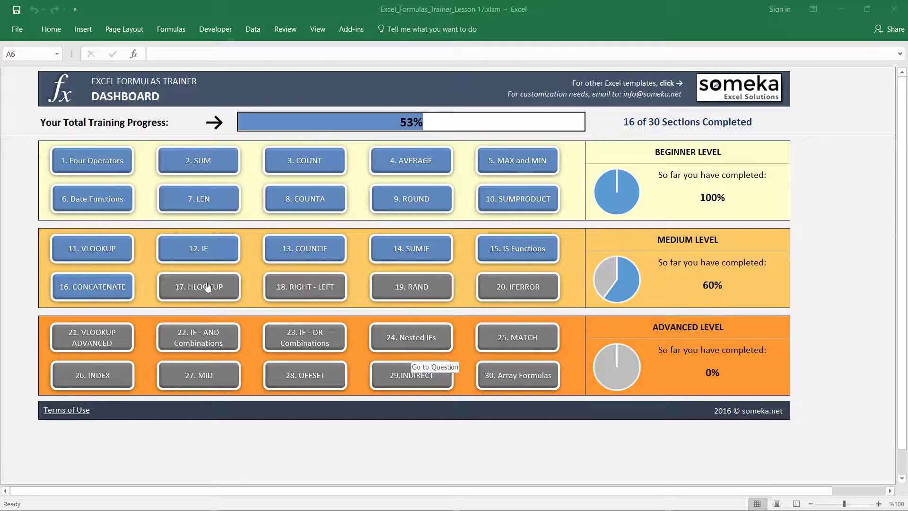
Open lesson 17 (HLOOKUP) from the Excel Formulas Trainer dashboard
{"action": "left_click", "coordinate": [206, 282]}
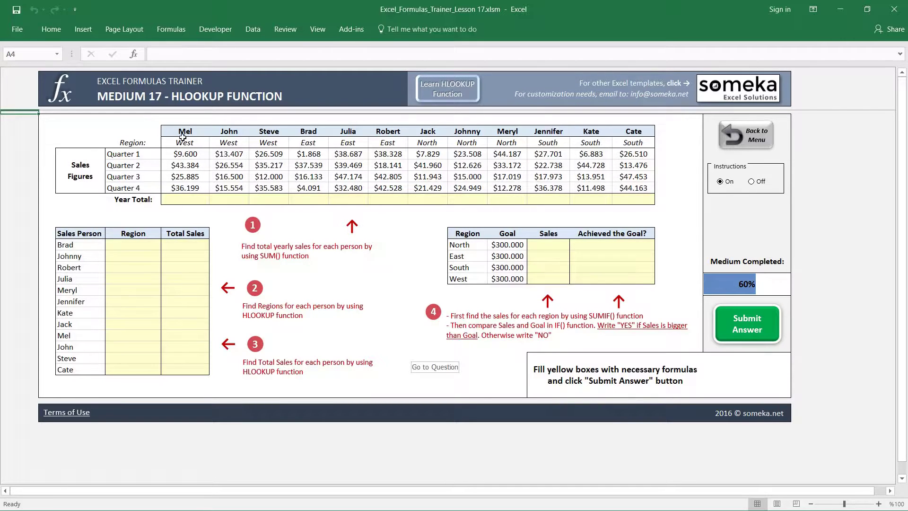
{"action": "left_click_drag", "start_coordinate": [184, 131], "coordinate": [634, 131]}
{"action": "left_click_drag", "start_coordinate": [192, 143], "coordinate": [636, 144]}
{"action": "left_click_drag", "start_coordinate": [184, 154], "coordinate": [406, 179]}
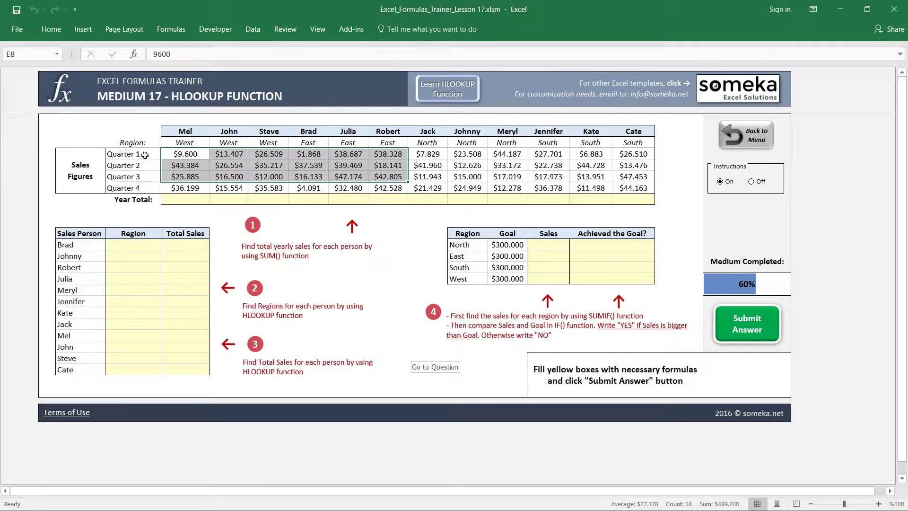
{"action": "left_click", "coordinate": [179, 200]}
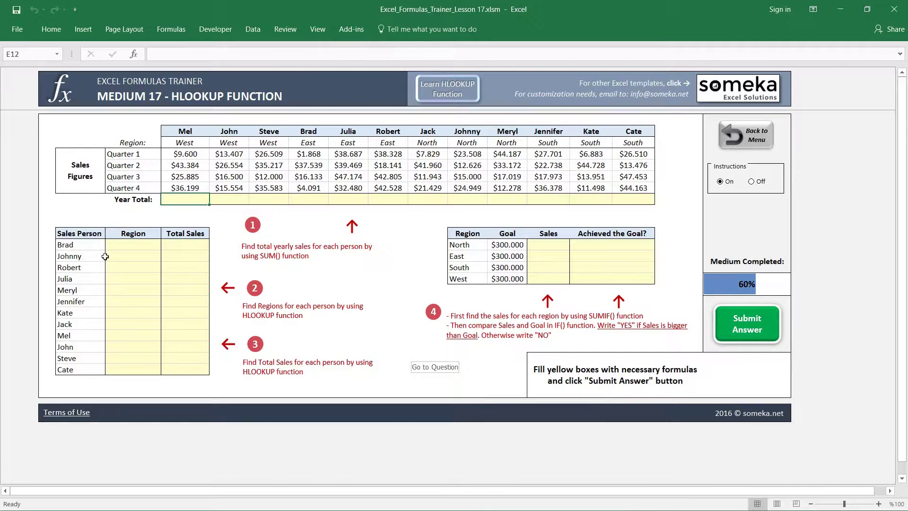
{"action": "left_click", "coordinate": [140, 243]}
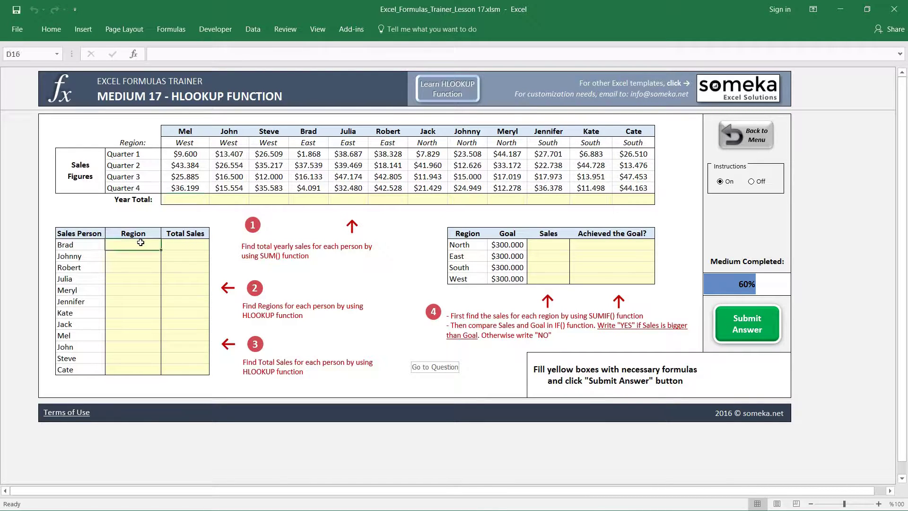
{"action": "left_click", "coordinate": [187, 245]}
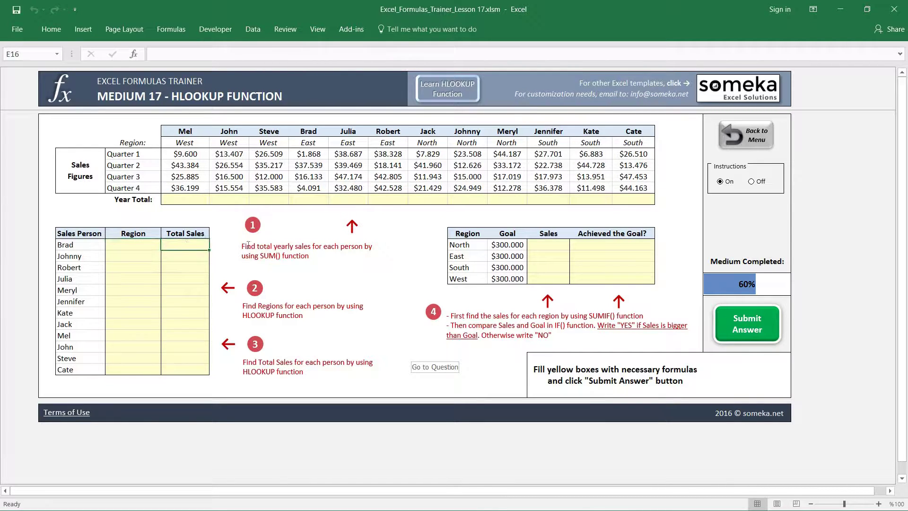
{"action": "left_click", "coordinate": [548, 248]}
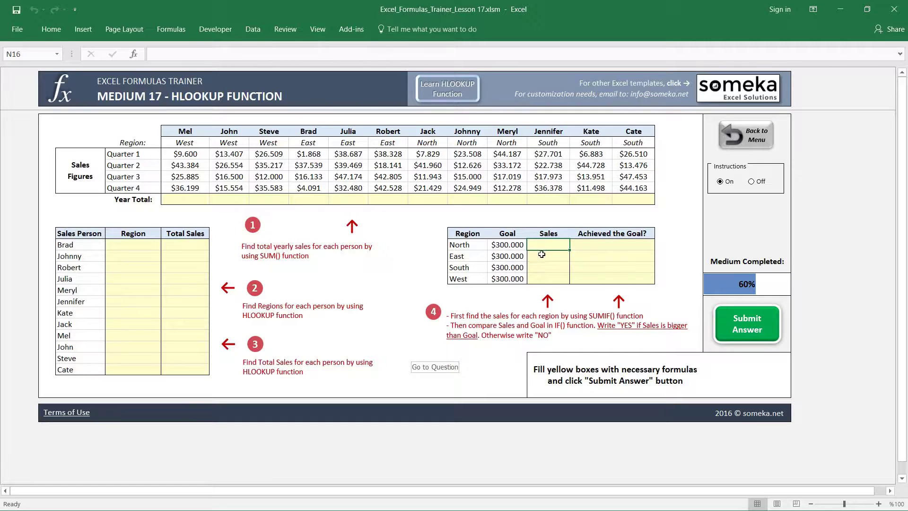
{"action": "left_click", "coordinate": [190, 198]}
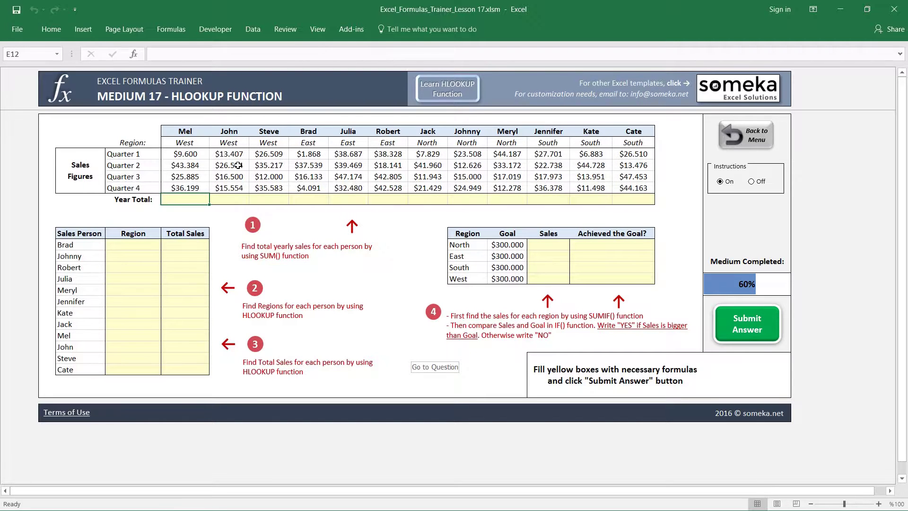
Enter =SUM(E8:E11) in E12 for Mel's Year Total of $115.068
{"action": "type", "text": "=SUM("}
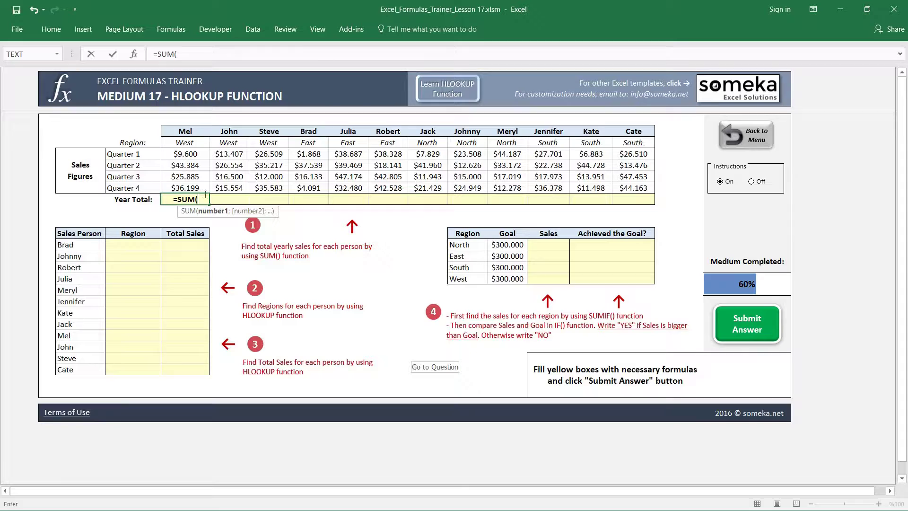
{"action": "left_click_drag", "start_coordinate": [192, 154], "coordinate": [193, 185]}
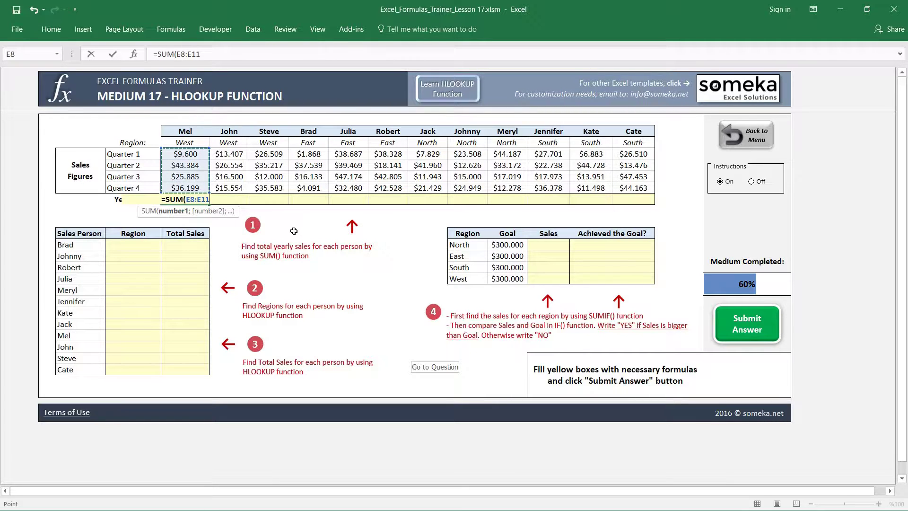
{"action": "key", "text": "Return"}
{"action": "key", "text": "Up"}
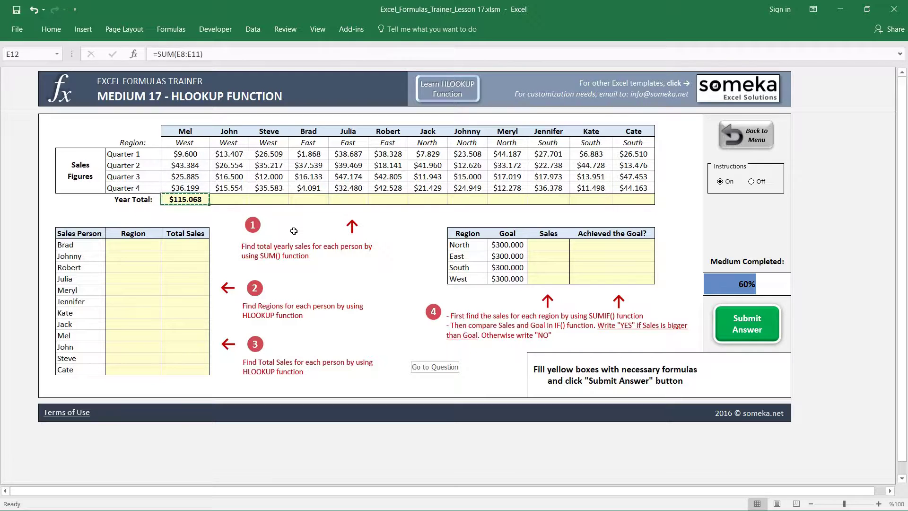
Paste the Year Total formula into F12:P12 for the remaining salespeople
{"action": "key", "text": "ctrl+c"}
{"action": "key", "text": "shift+Right"}
{"action": "key", "text": "shift+Right"}
{"action": "key", "text": "shift+Right"}
{"action": "key", "text": "shift+Right"}
{"action": "key", "text": "shift+Right"}
{"action": "key", "text": "shift+Right"}
{"action": "key", "text": "shift+Right"}
{"action": "key", "text": "shift+Right"}
{"action": "key", "text": "shift+Right"}
{"action": "key", "text": "shift+Right"}
{"action": "key", "text": "shift+Right"}
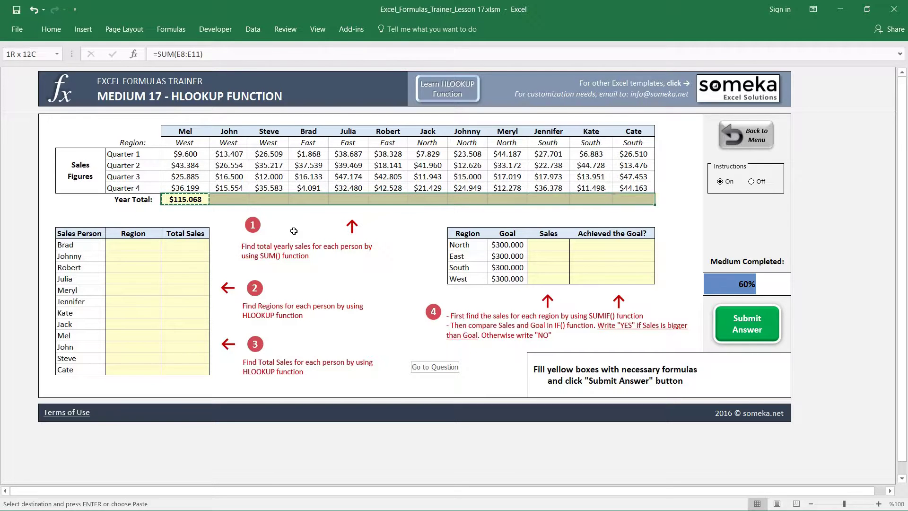
{"action": "key", "text": "ctrl+alt+v"}
{"action": "key", "text": "f"}
{"action": "key", "text": "Return"}
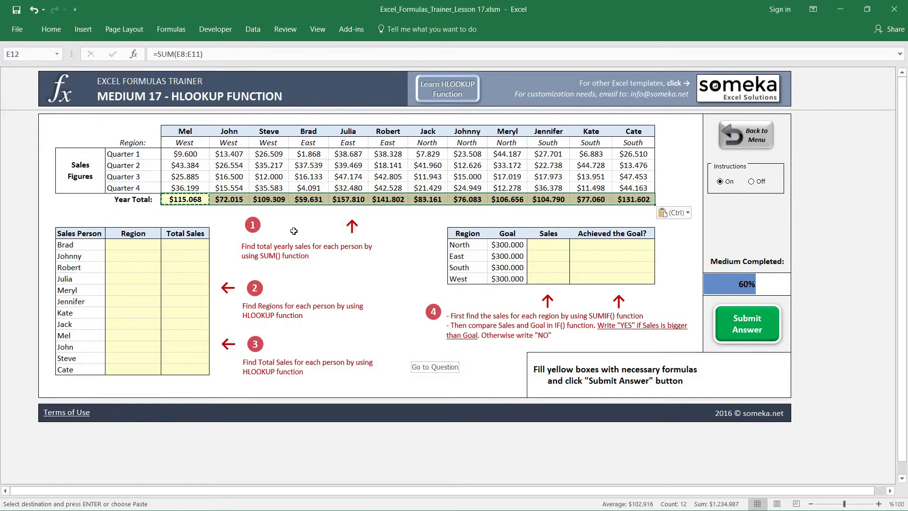
{"action": "key", "text": "Escape"}
{"action": "key", "text": "Right"}
{"action": "key", "text": "Right"}
{"action": "key", "text": "Right"}
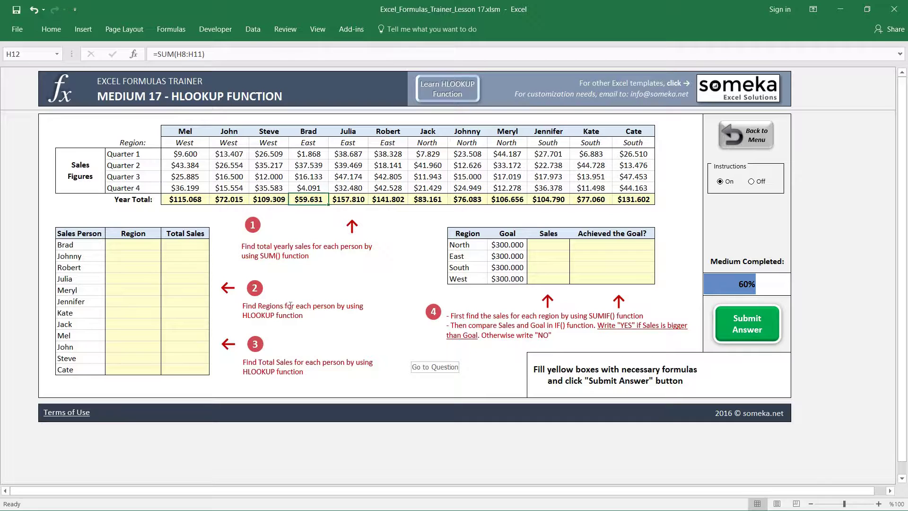
{"action": "left_click", "coordinate": [119, 245]}
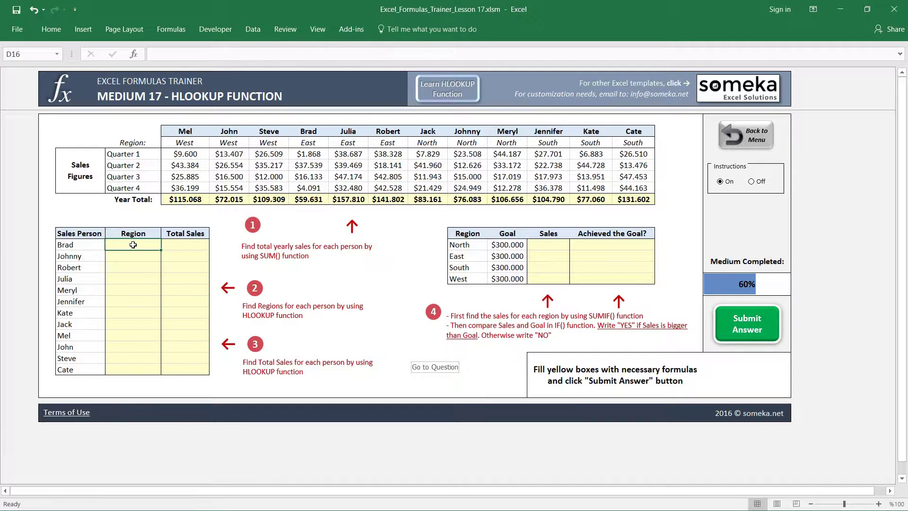
{"action": "left_click", "coordinate": [77, 246]}
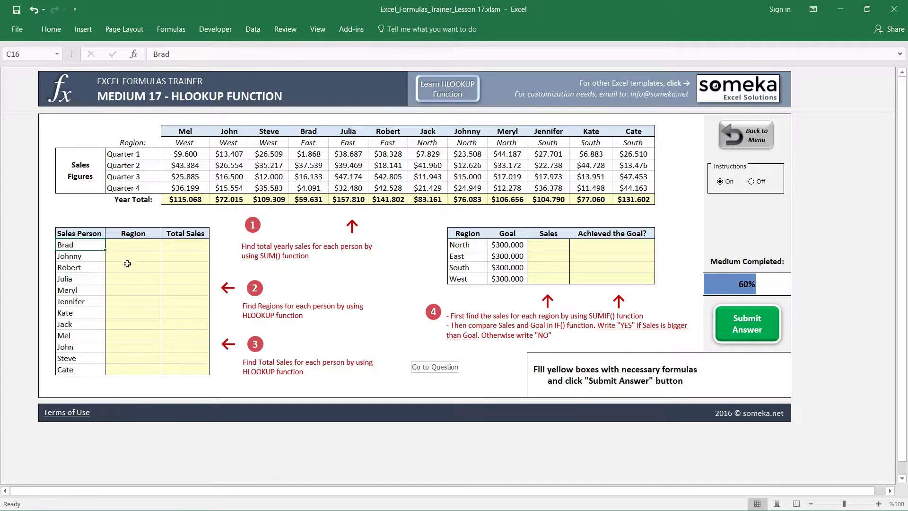
{"action": "left_click", "coordinate": [129, 249]}
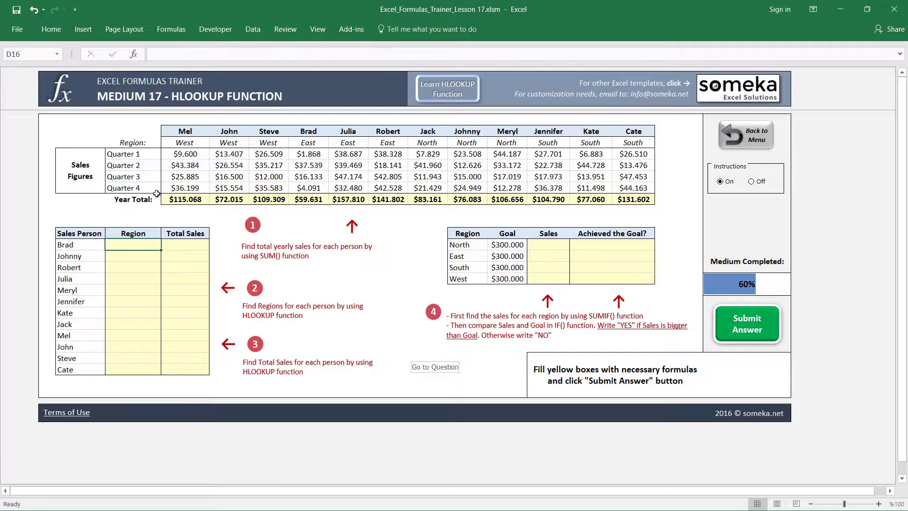
{"action": "left_click", "coordinate": [194, 144]}
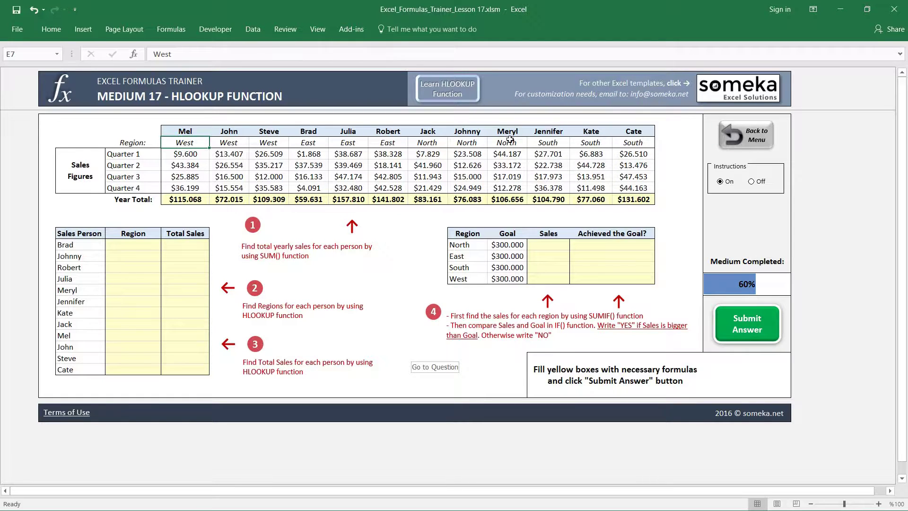
{"action": "left_click", "coordinate": [133, 242]}
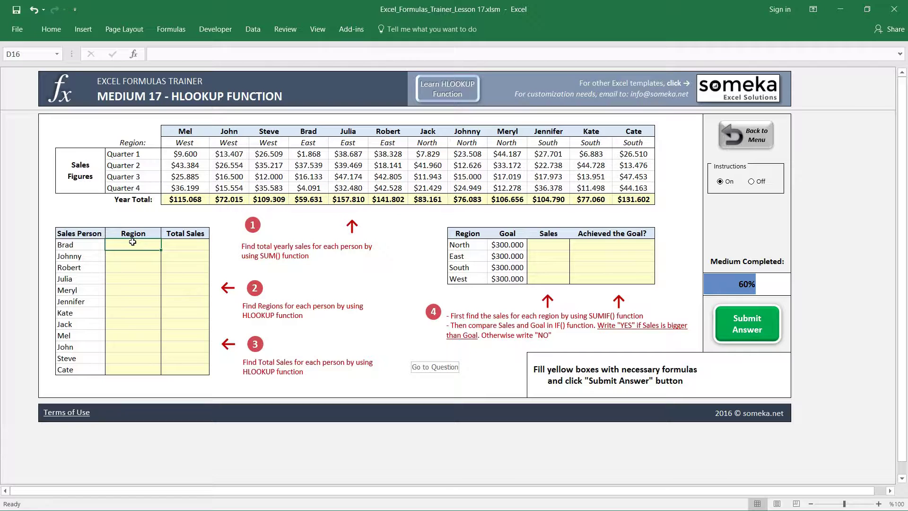
Enter =HLOOKUP(C16;$E$6:$P$7;2;0) in D16 so Brad's region shows East
{"action": "type", "text": "=hloo"}
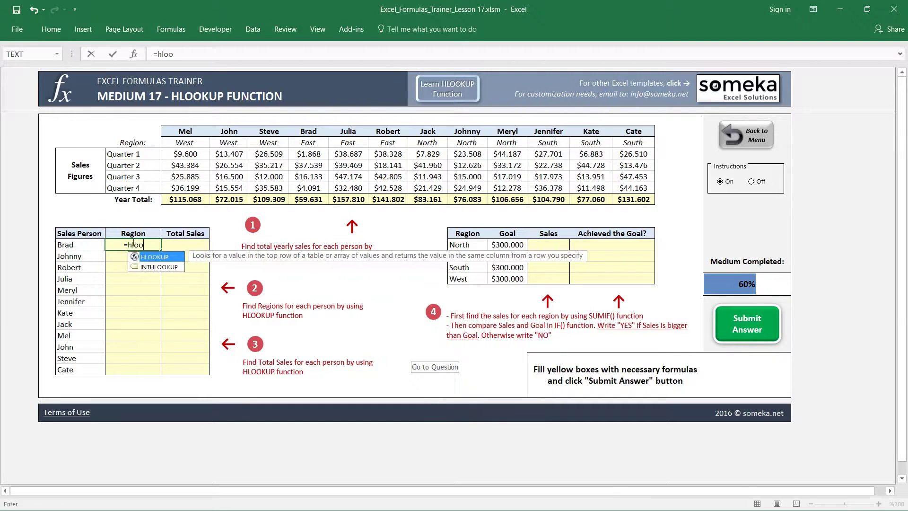
{"action": "key", "text": "Tab"}
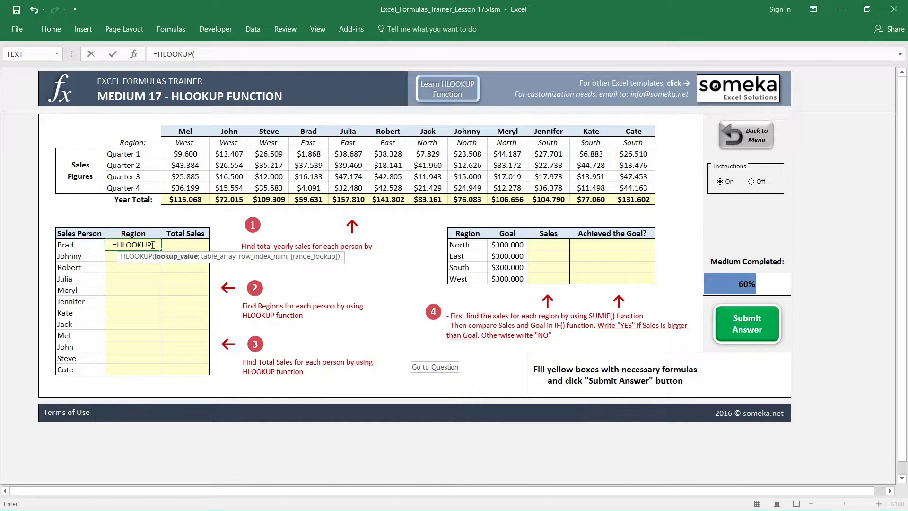
{"action": "left_click", "coordinate": [81, 246]}
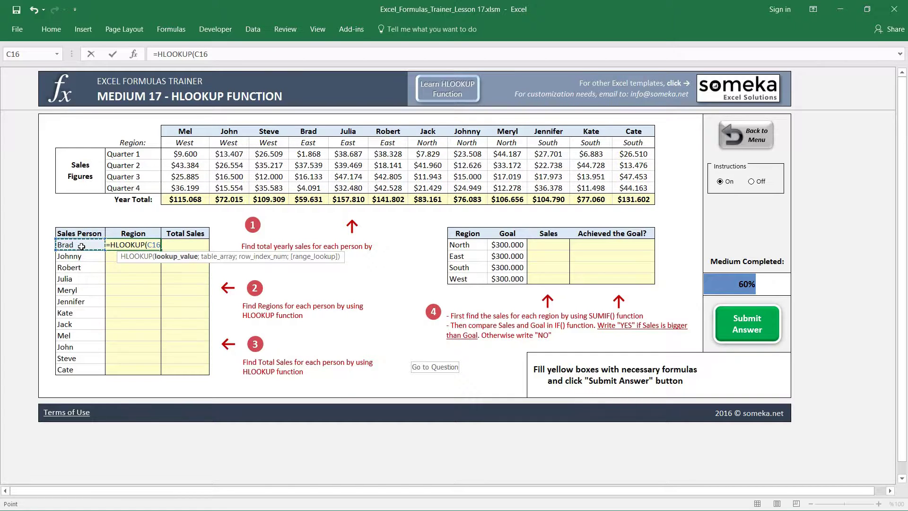
{"action": "type", "text": ";"}
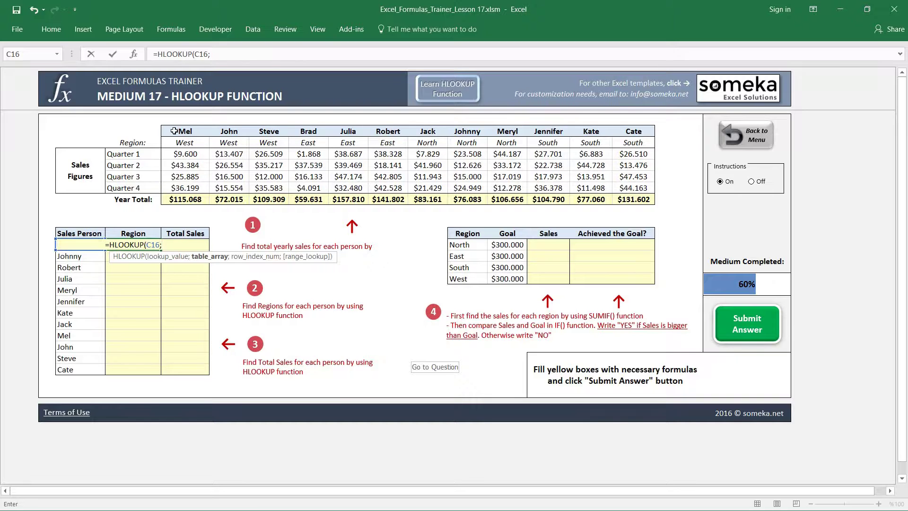
{"action": "mouse_move", "coordinate": [171, 126]}
{"action": "left_mouse_down"}
{"action": "mouse_move", "coordinate": [521, 123]}
{"action": "mouse_move", "coordinate": [634, 142]}
{"action": "mouse_move", "coordinate": [185, 132]}
{"action": "left_mouse_up"}
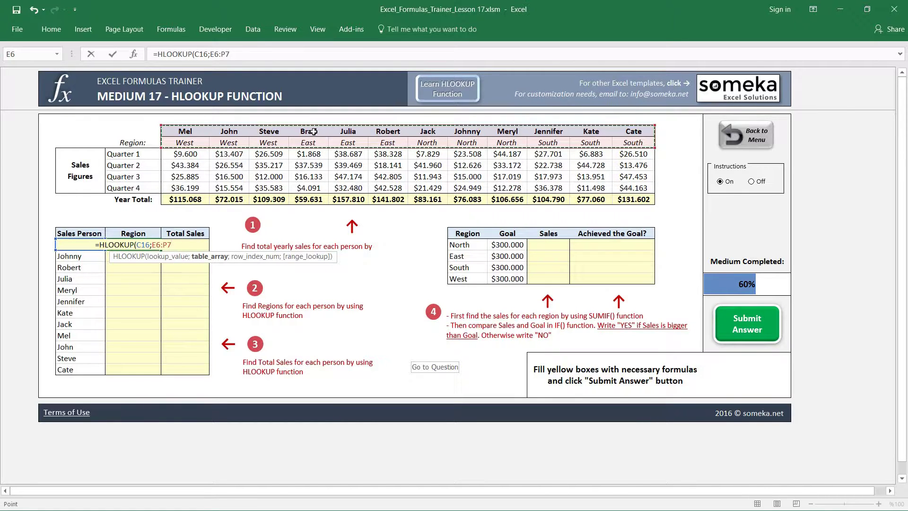
{"action": "key", "text": "F4"}
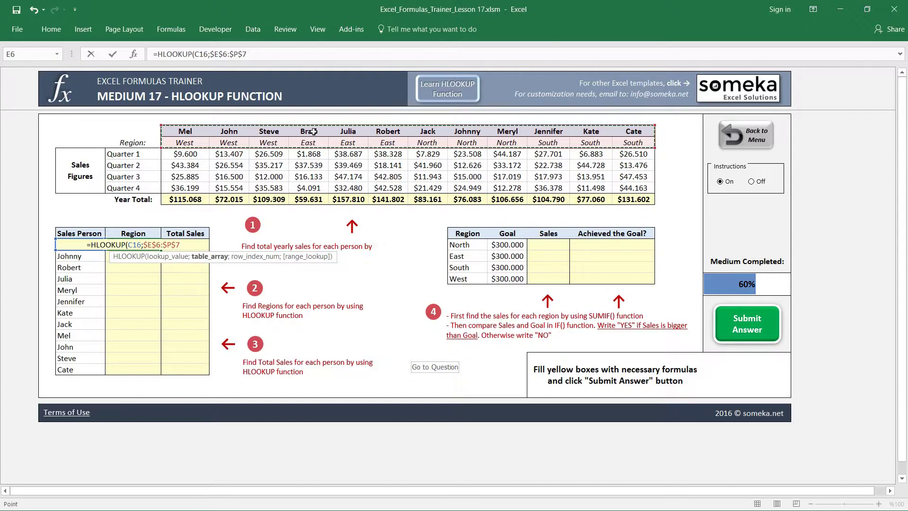
{"action": "type", "text": ";"}
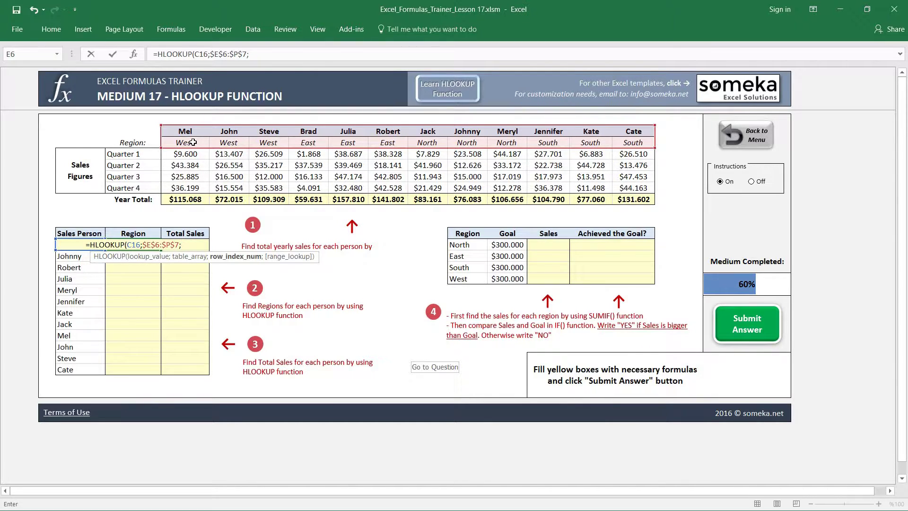
{"action": "type", "text": "2"}
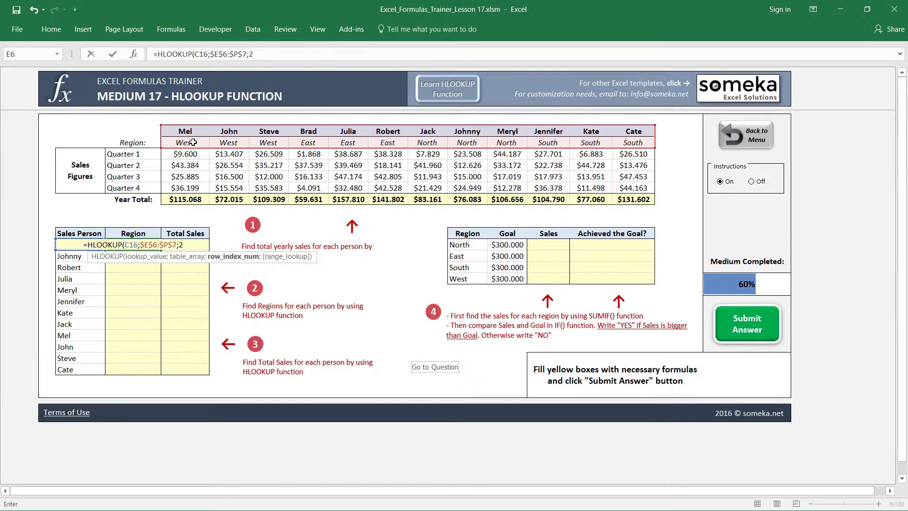
{"action": "type", "text": ";"}
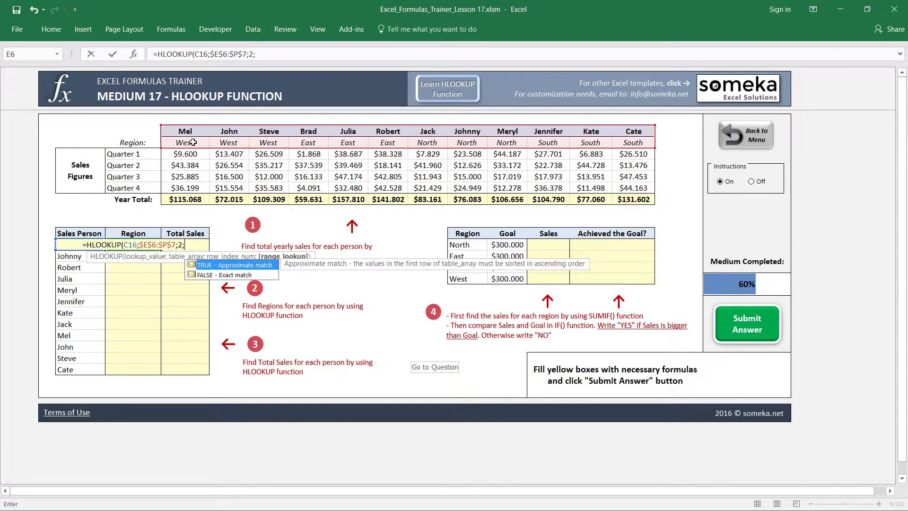
{"action": "type", "text": "0"}
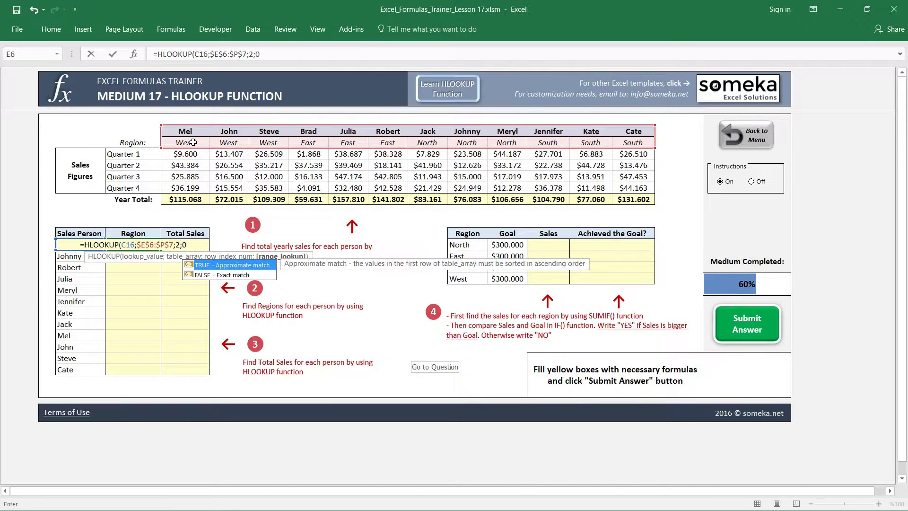
{"action": "type", "text": ")"}
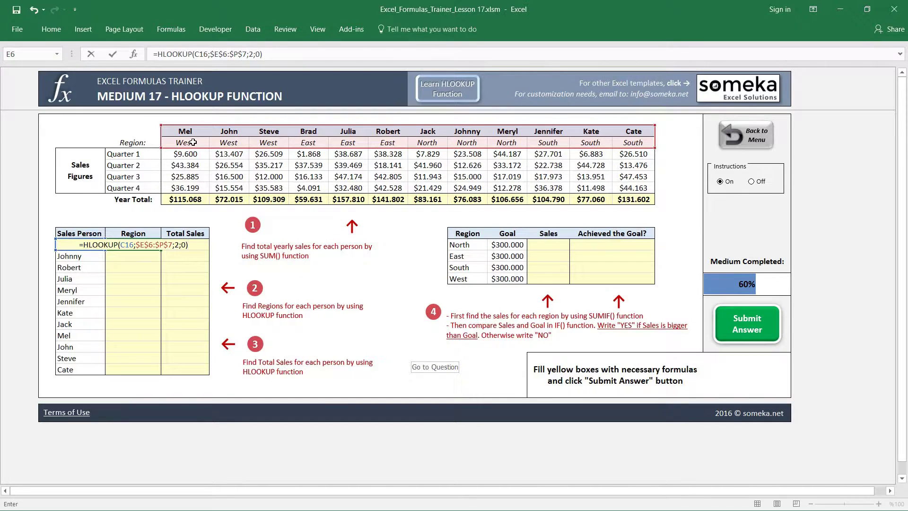
{"action": "key", "text": "Return"}
{"action": "key", "text": "Up"}
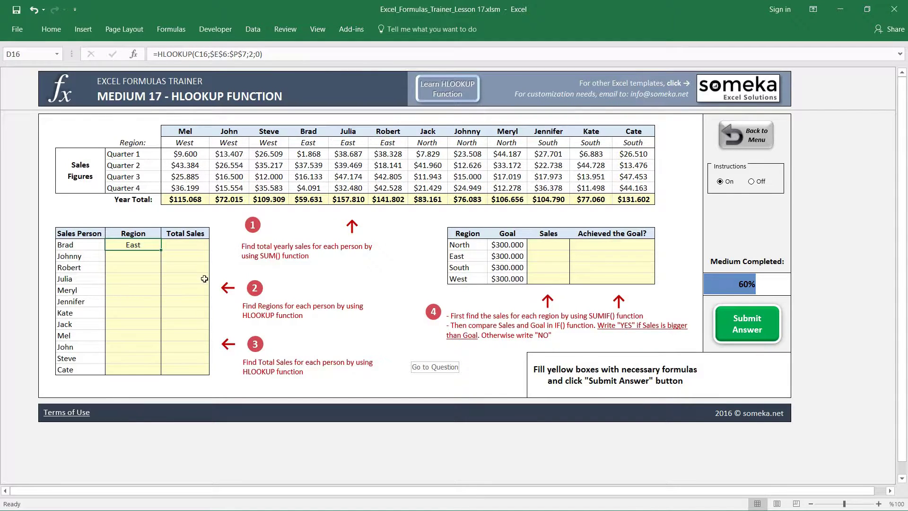
Paste Brad's region formula into D17:D27 for Johnny through Cate
{"action": "key", "text": "ctrl+c"}
{"action": "key", "text": "Down"}
{"action": "key", "text": "shift+Down"}
{"action": "key", "text": "shift+Down"}
{"action": "key", "text": "shift+Down"}
{"action": "key", "text": "shift+Down"}
{"action": "key", "text": "shift+Down"}
{"action": "key", "text": "shift+Down"}
{"action": "key", "text": "shift+Down"}
{"action": "key", "text": "shift+Down"}
{"action": "key", "text": "shift+Down"}
{"action": "key", "text": "shift+Down"}
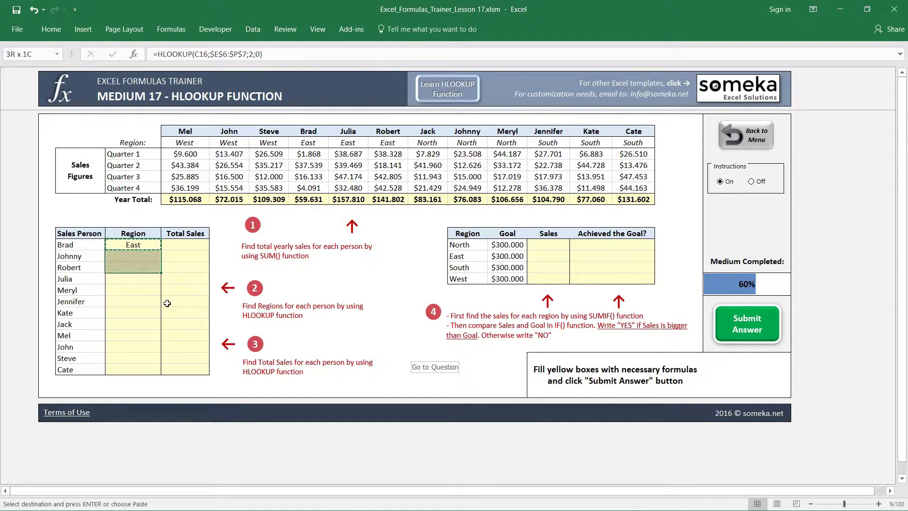
{"action": "key", "text": "ctrl+alt+v"}
{"action": "key", "text": "f"}
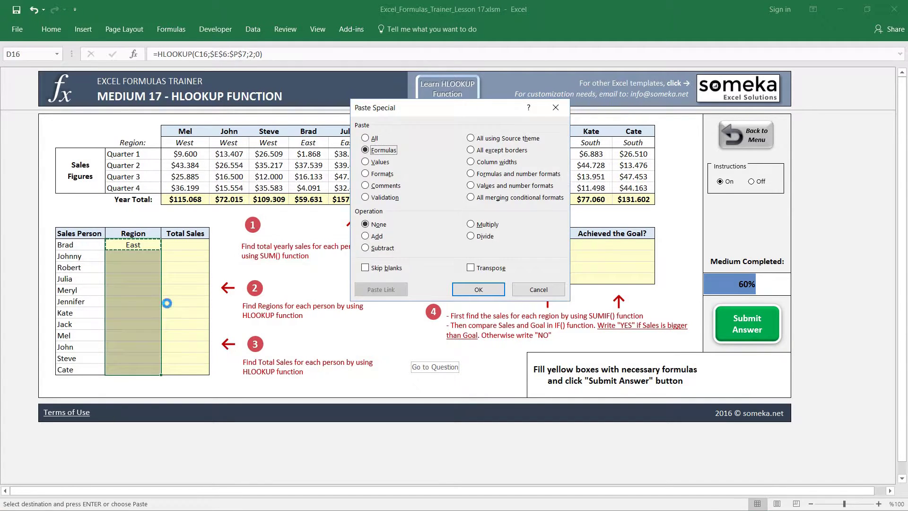
{"action": "key", "text": "Return"}
{"action": "key", "text": "Down"}
{"action": "key", "text": "Up"}
{"action": "key", "text": "Escape"}
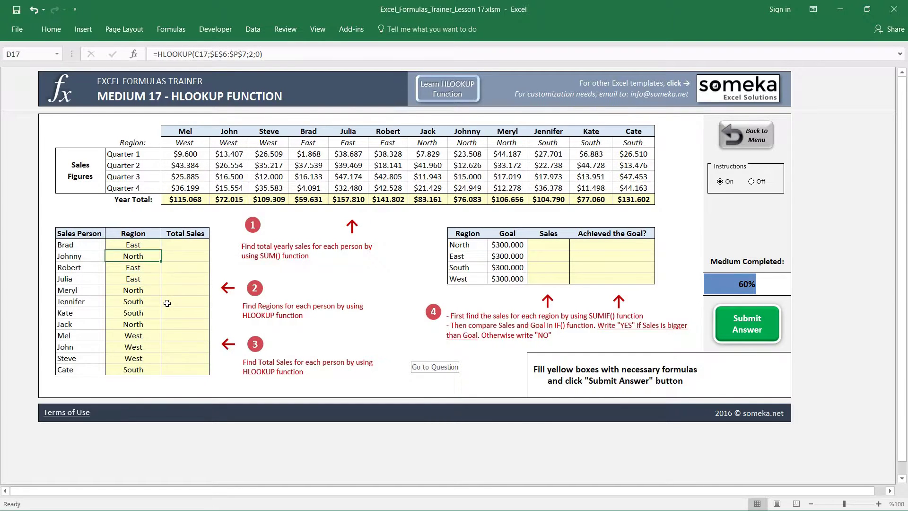
{"action": "key", "text": "Up"}
{"action": "key", "text": "Right"}
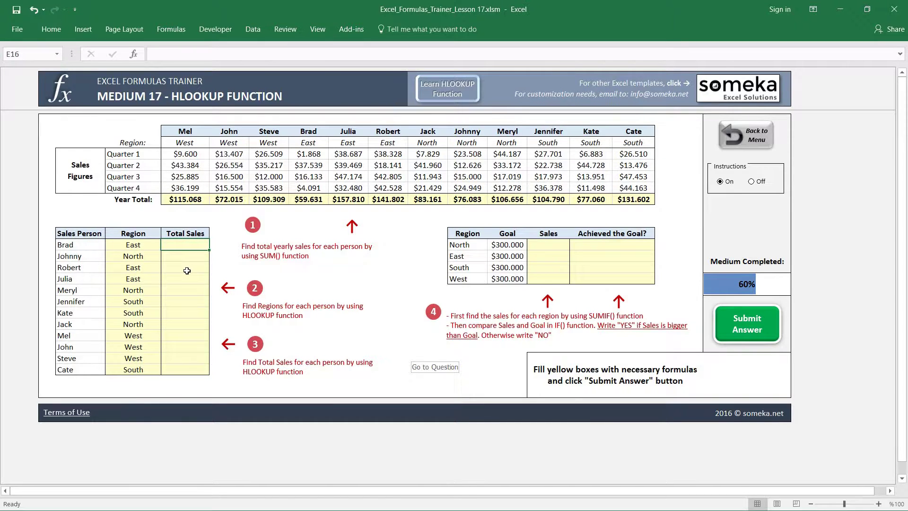
Enter =HLOOKUP(C16;$E$6:$P$12;7;0) in E16 for Brad's total of $59.631
{"action": "type", "text": "=HLOOKUP("}
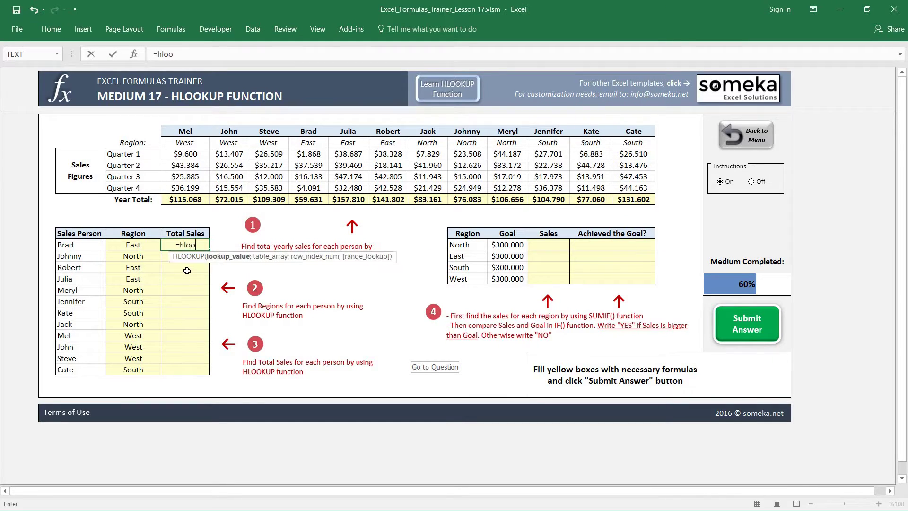
{"action": "left_click", "coordinate": [78, 244]}
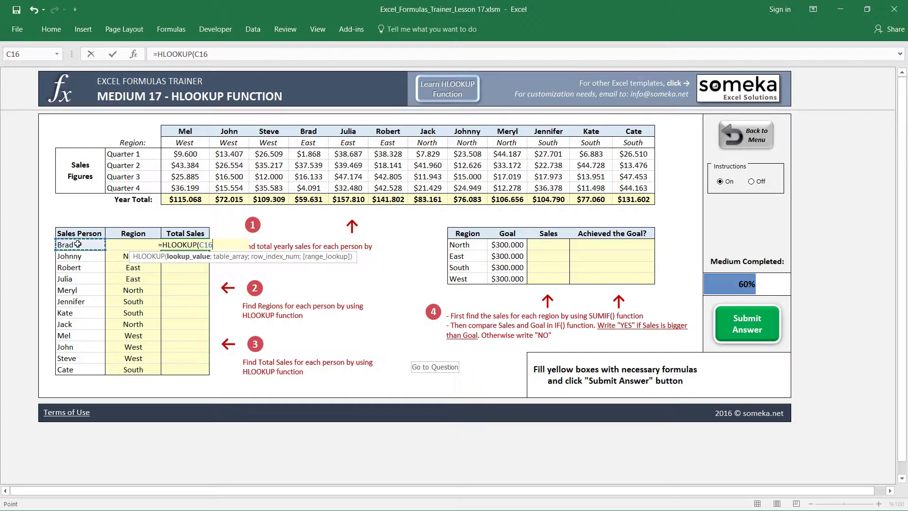
{"action": "type", "text": ";"}
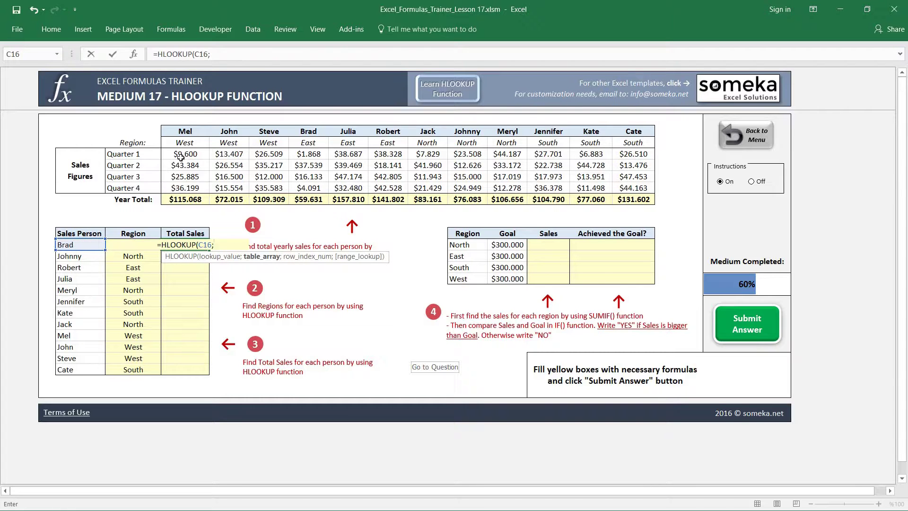
{"action": "left_click_drag", "start_coordinate": [179, 131], "coordinate": [628, 197]}
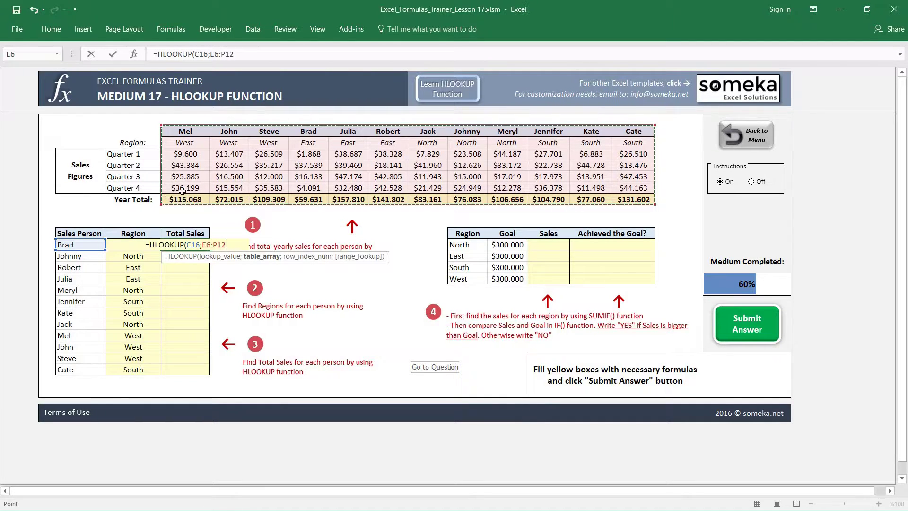
{"action": "left_click_drag", "start_coordinate": [185, 131], "coordinate": [649, 203]}
{"action": "key", "text": "F4"}
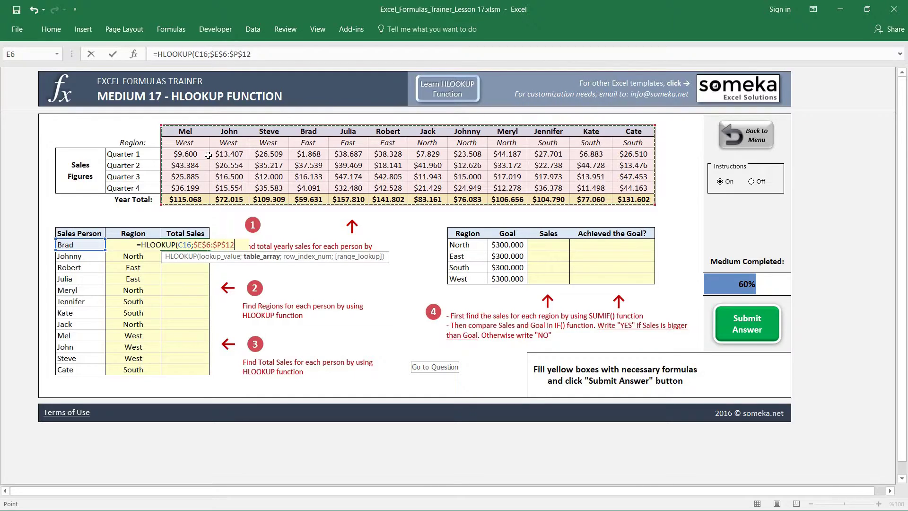
{"action": "type", "text": ";"}
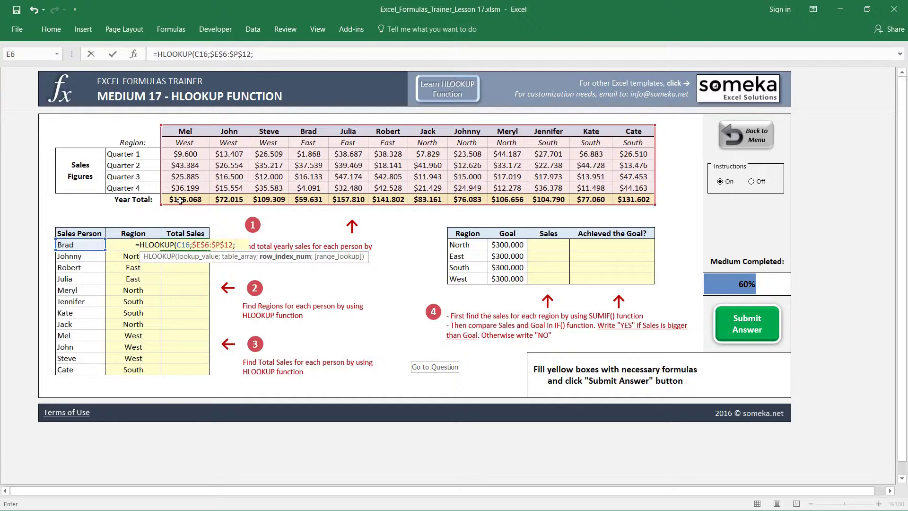
{"action": "type", "text": "7;"}
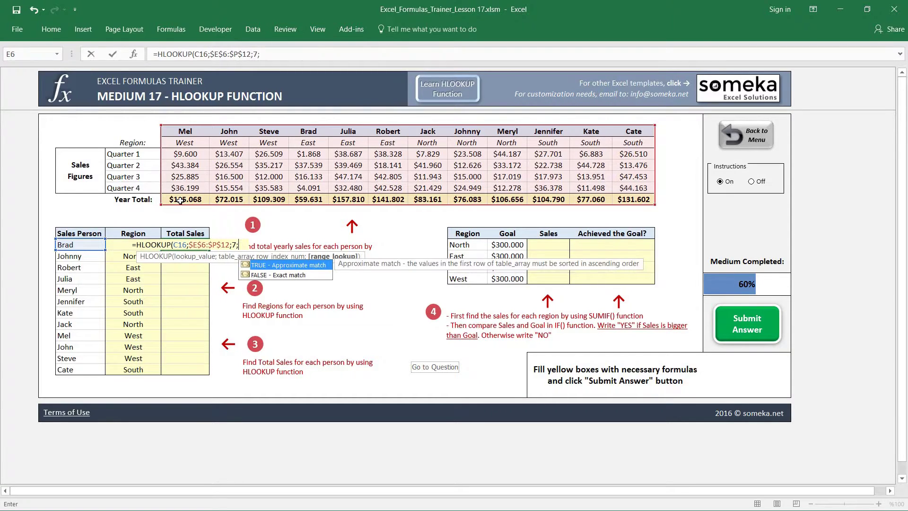
{"action": "type", "text": "0"}
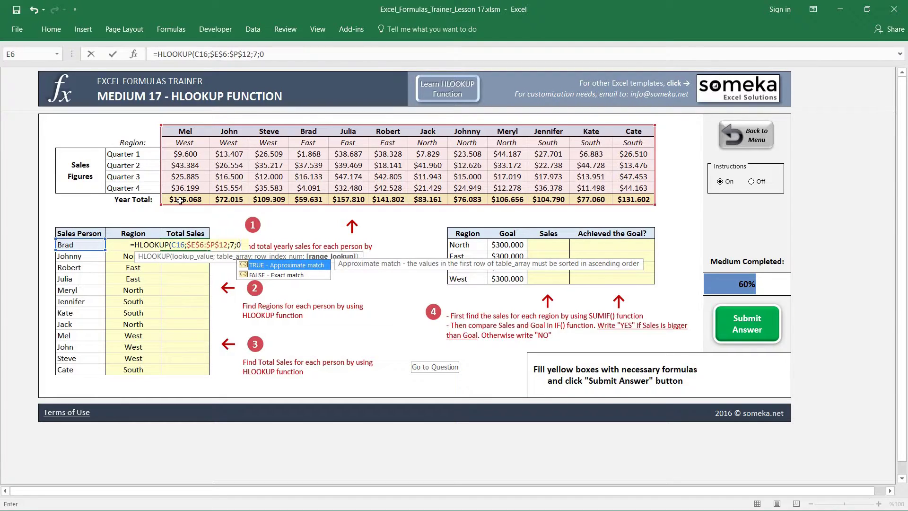
{"action": "type", "text": ")"}
{"action": "key", "text": "Return"}
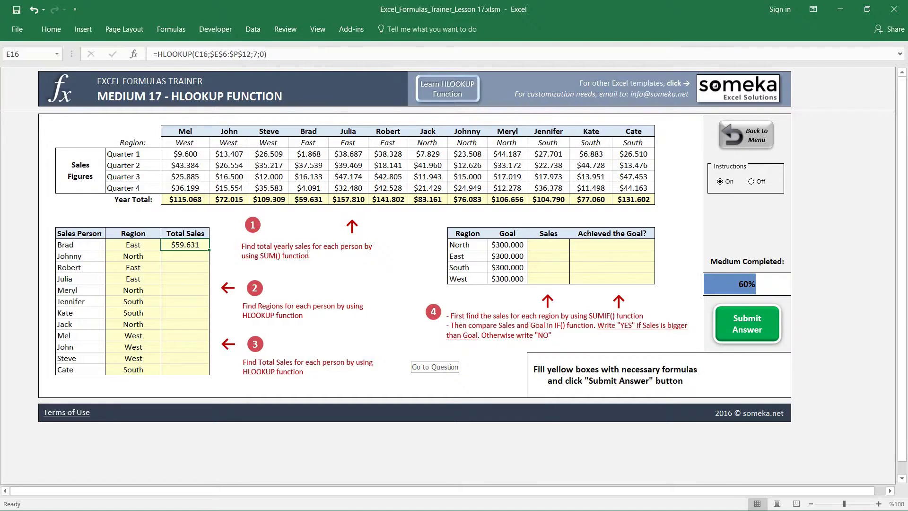
Paste the Total Sales formula into E17:E27 for the remaining salespeople
{"action": "key", "text": "ctrl+c"}
{"action": "key", "text": "shift+Down"}
{"action": "key", "text": "shift+Down"}
{"action": "key", "text": "shift+Down"}
{"action": "key", "text": "shift+Down"}
{"action": "key", "text": "shift+Down"}
{"action": "key", "text": "shift+Down"}
{"action": "key", "text": "shift+Down"}
{"action": "key", "text": "shift+Down"}
{"action": "key", "text": "shift+Down"}
{"action": "key", "text": "shift+Down"}
{"action": "key", "text": "shift+Down"}
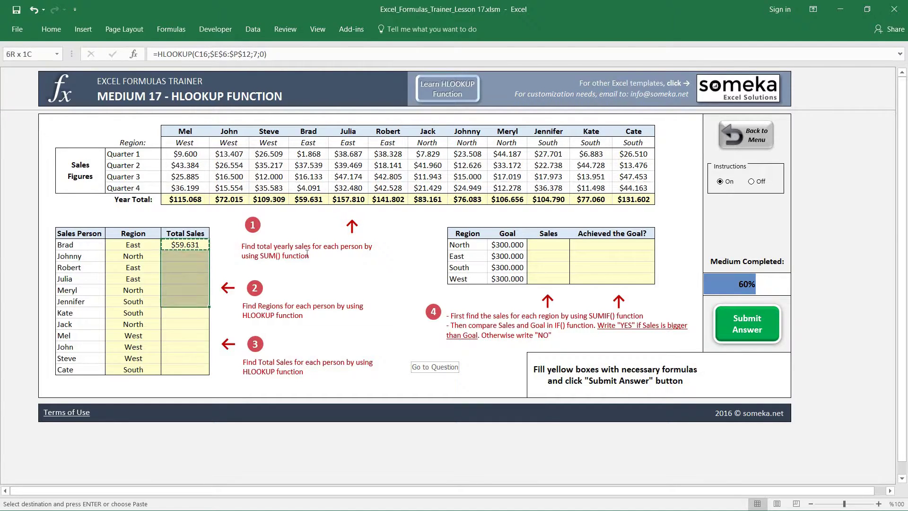
{"action": "key", "text": "ctrl+alt+v"}
{"action": "key", "text": "f"}
{"action": "key", "text": "Return"}
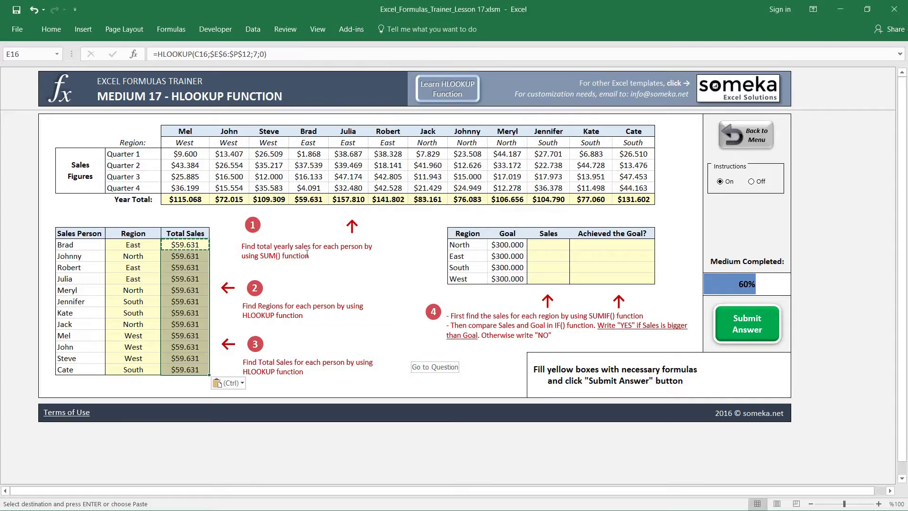
{"action": "key", "text": "Down"}
{"action": "key", "text": "Down"}
{"action": "key", "text": "Down"}
{"action": "key", "text": "Down"}
{"action": "key", "text": "Escape"}
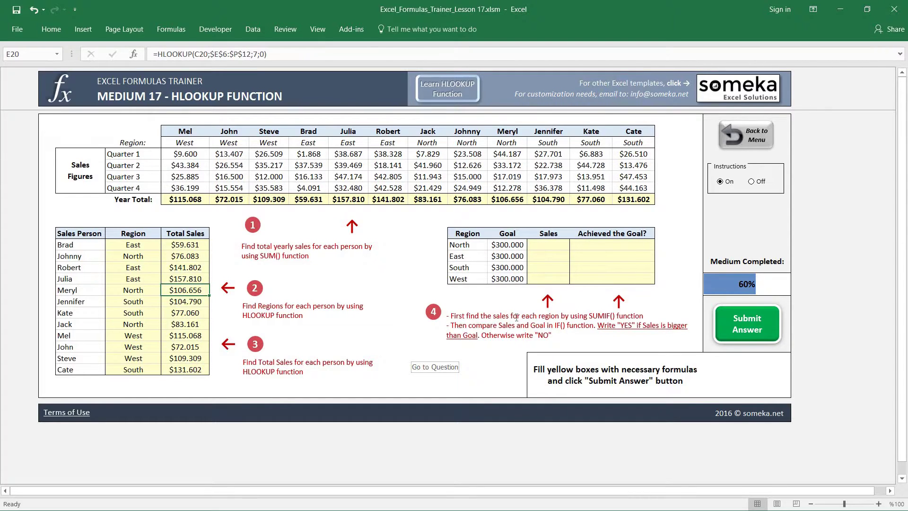
Enter =SUMIF($D$16:$D$27;L16;$E$16:$E$27) in N16, giving North $265.900
{"action": "left_click", "coordinate": [550, 245]}
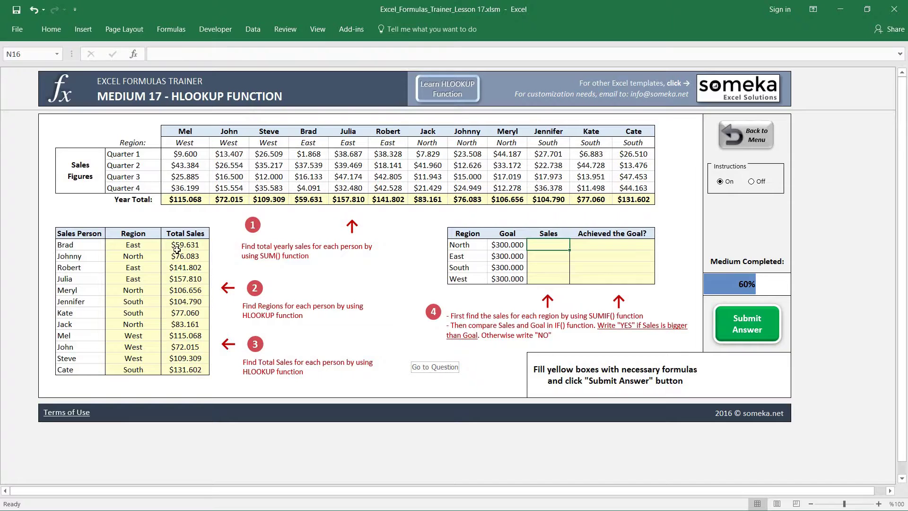
{"action": "left_click_drag", "start_coordinate": [125, 233], "coordinate": [191, 372]}
{"action": "left_click", "coordinate": [556, 247]}
{"action": "type", "text": "="}
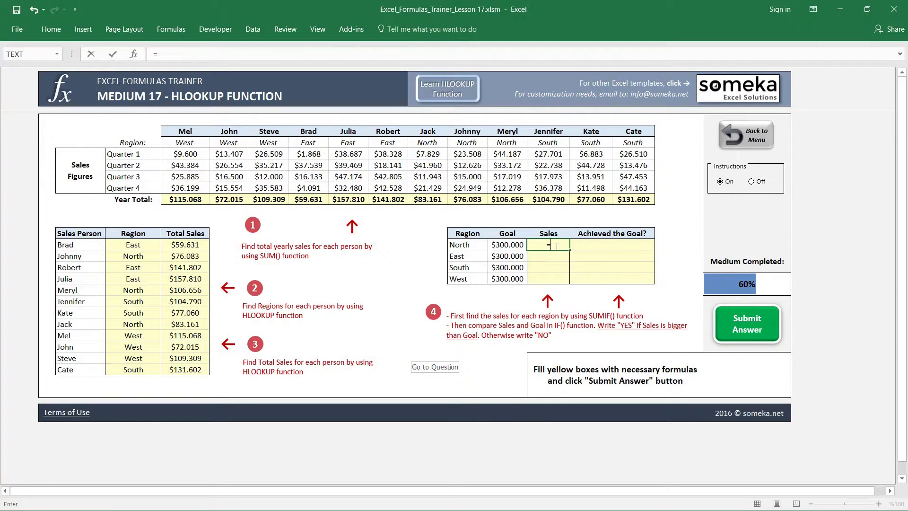
{"action": "type", "text": "SUMIF("}
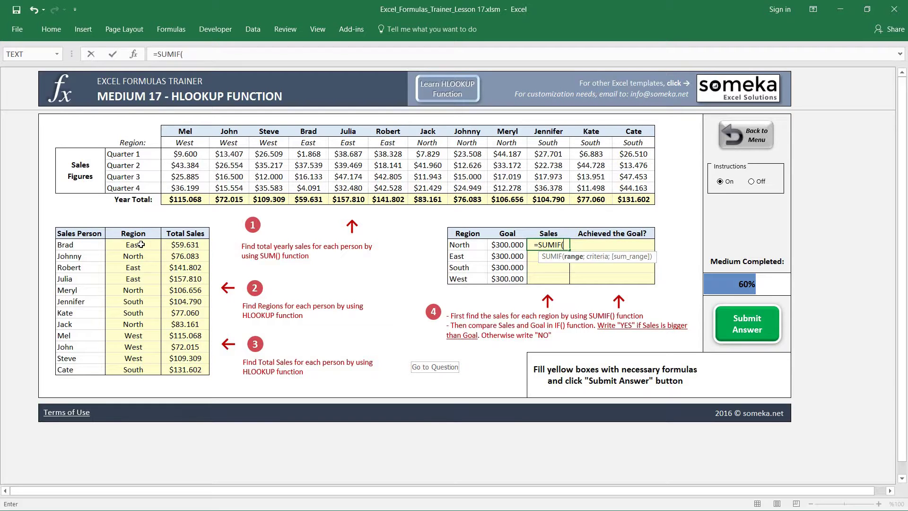
{"action": "left_click_drag", "start_coordinate": [141, 245], "coordinate": [156, 369]}
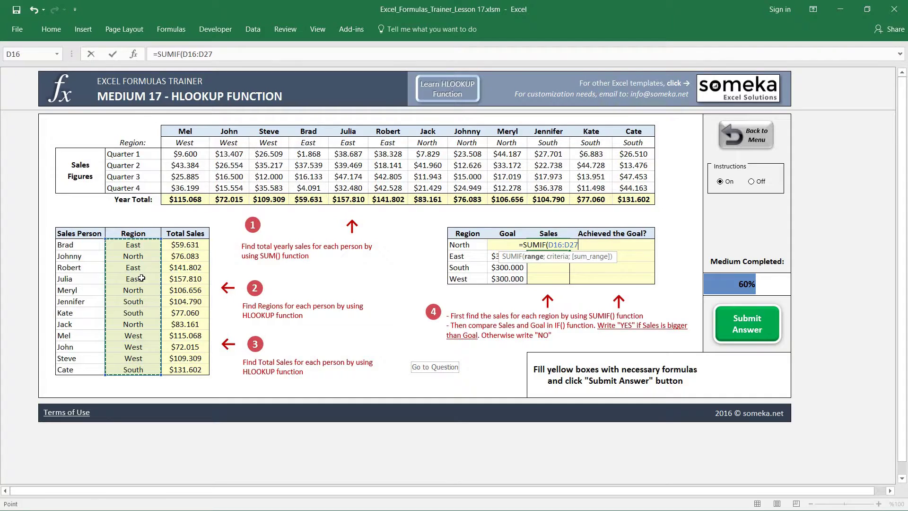
{"action": "key", "text": "F4"}
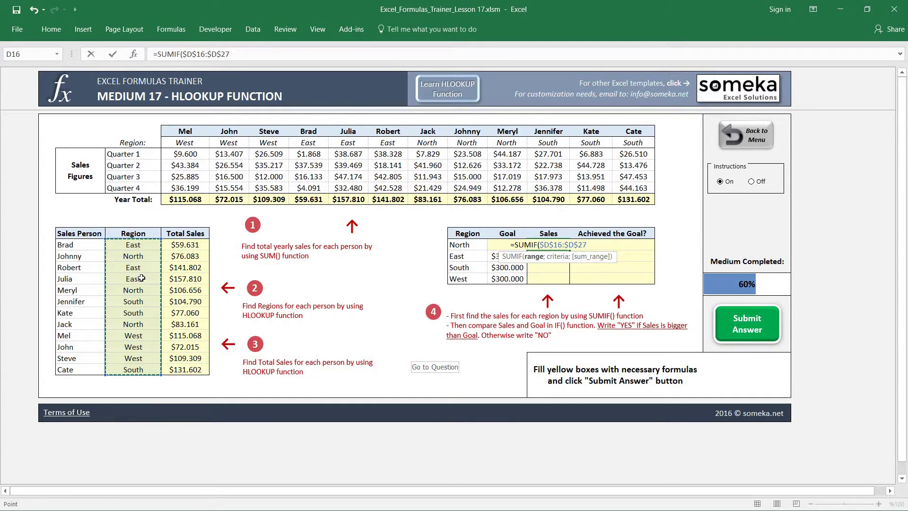
{"action": "type", "text": ";"}
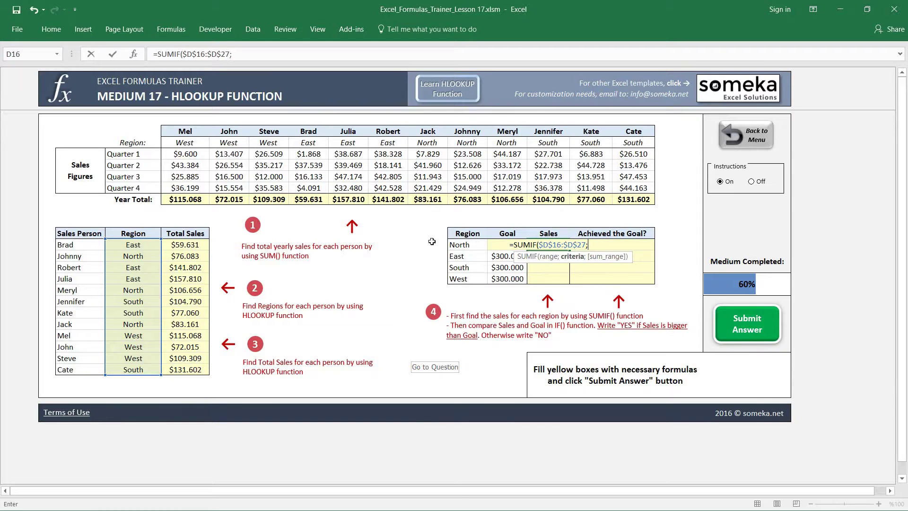
{"action": "left_click", "coordinate": [466, 244]}
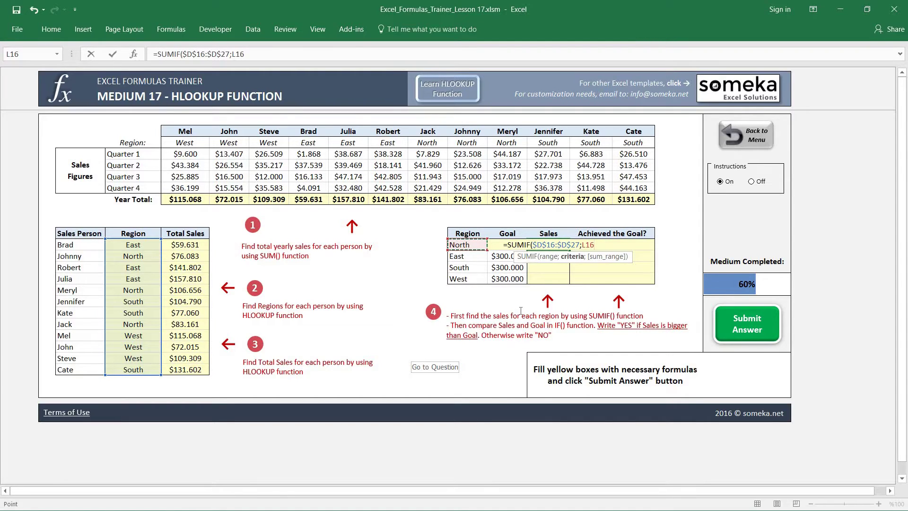
{"action": "type", "text": ";"}
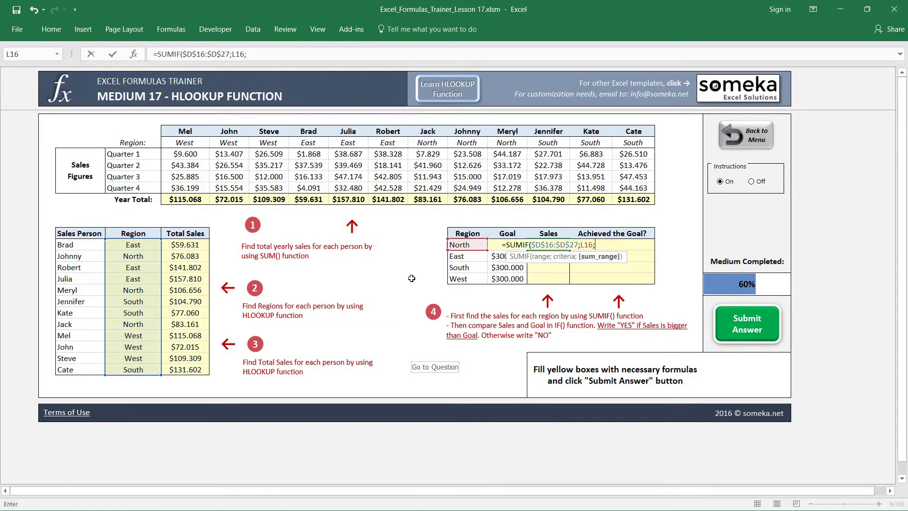
{"action": "left_click", "coordinate": [180, 244]}
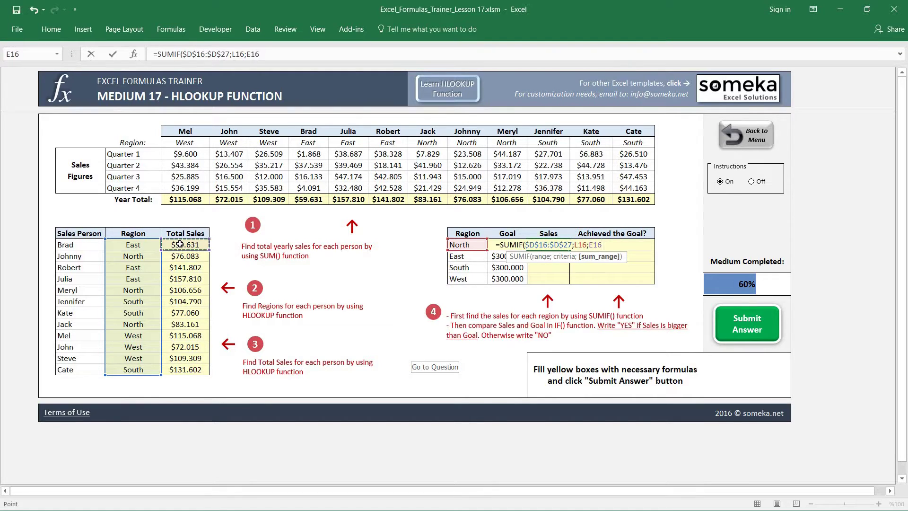
{"action": "left_click_drag", "start_coordinate": [181, 244], "coordinate": [186, 372]}
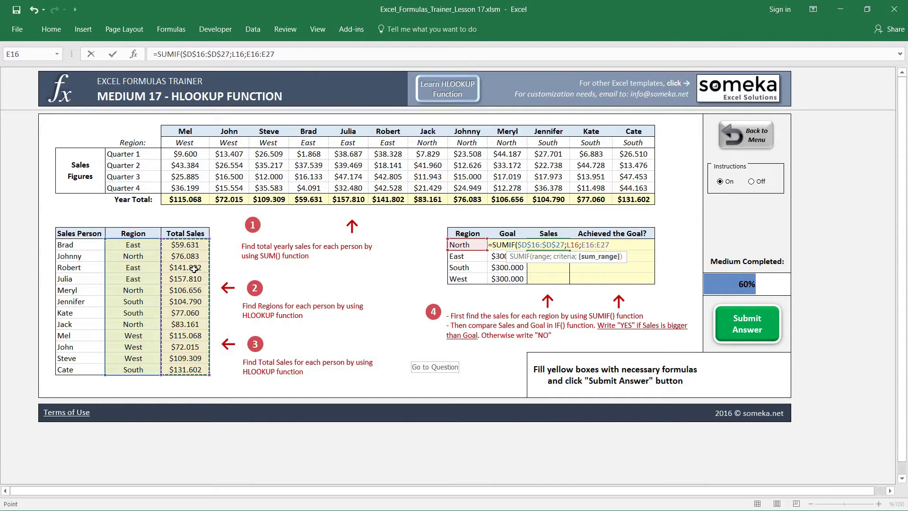
{"action": "key", "text": "F4"}
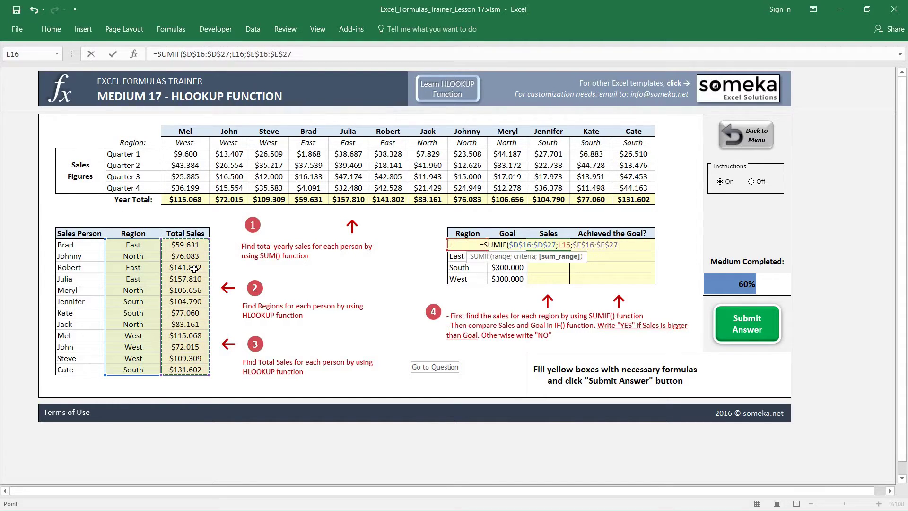
{"action": "type", "text": ")"}
{"action": "key", "text": "ctrl+Return"}
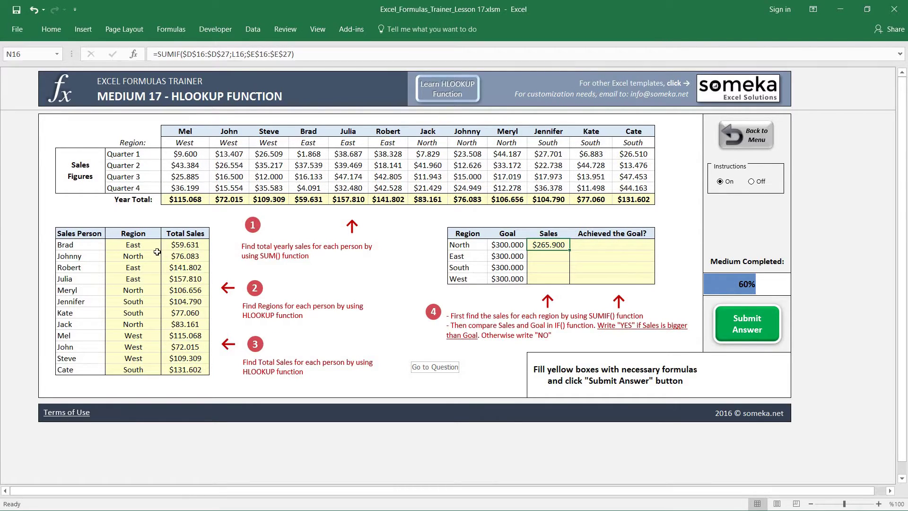
Select Johnny's, Meryl's and Jack's totals to verify North's sum
{"action": "left_click", "coordinate": [178, 255]}
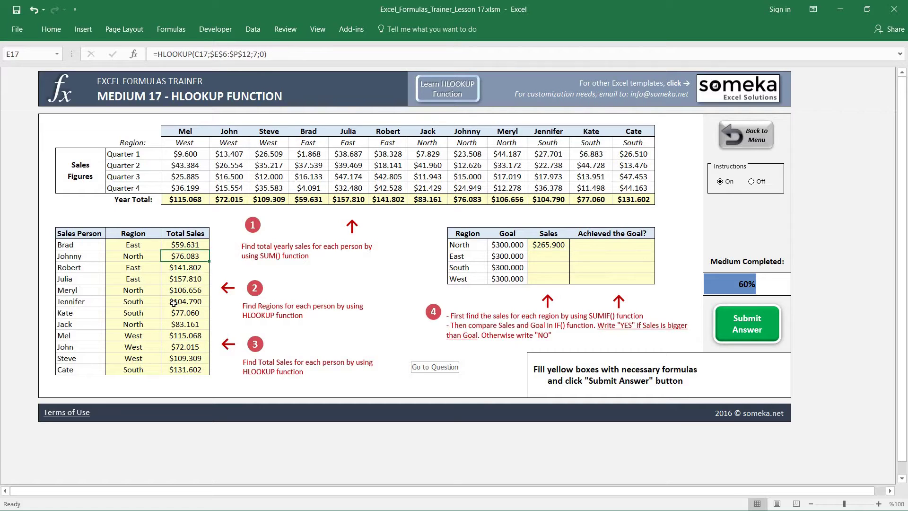
{"action": "left_click", "coordinate": [185, 289], "text": "ctrl"}
{"action": "left_click", "coordinate": [178, 324], "text": "ctrl"}
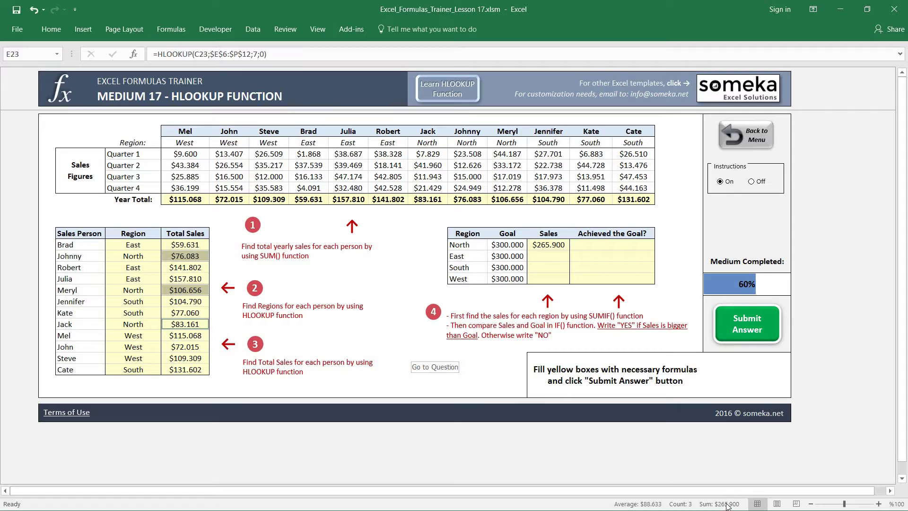
Paste the North SUMIF formula into N16:N19 for East, South and West
{"action": "left_click", "coordinate": [554, 246]}
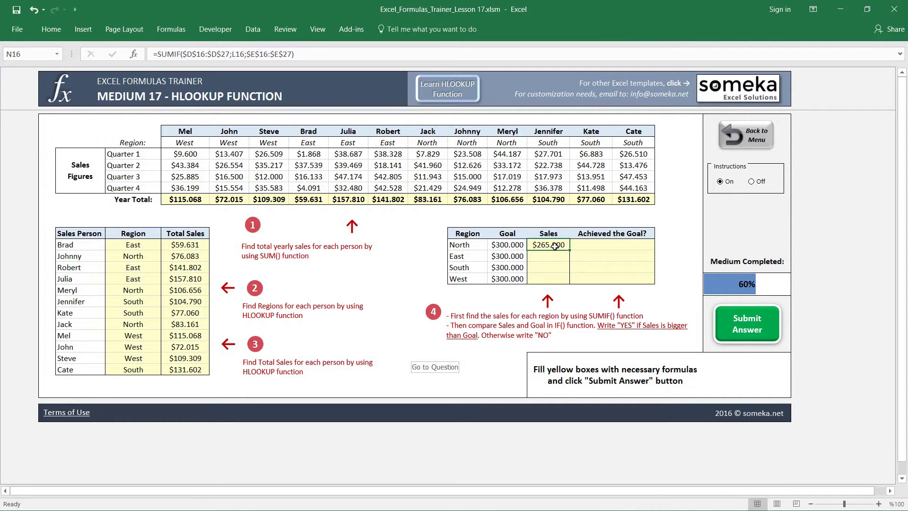
{"action": "key", "text": "ctrl+c"}
{"action": "key", "text": "shift+Down"}
{"action": "key", "text": "shift+Down"}
{"action": "key", "text": "shift+Down"}
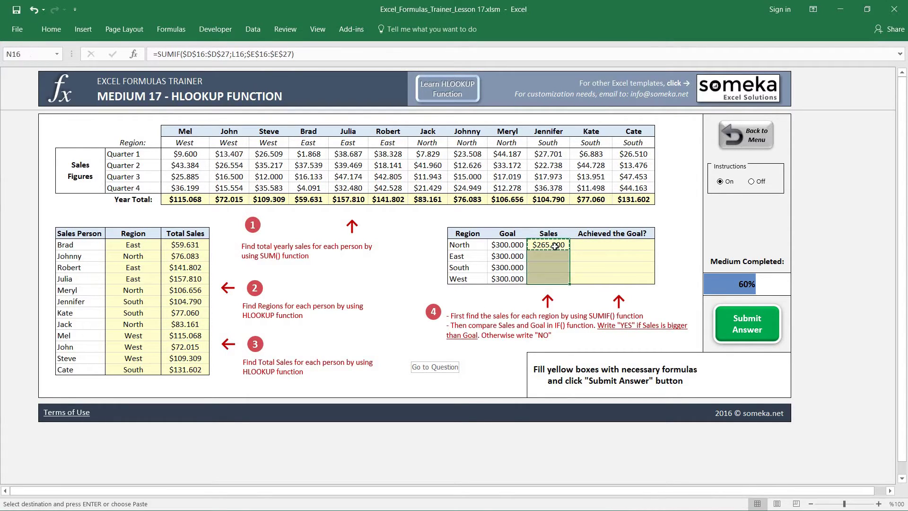
{"action": "key", "text": "ctrl+alt+v"}
{"action": "key", "text": "f"}
{"action": "key", "text": "Return"}
{"action": "key", "text": "Tab"}
{"action": "key", "text": "Tab"}
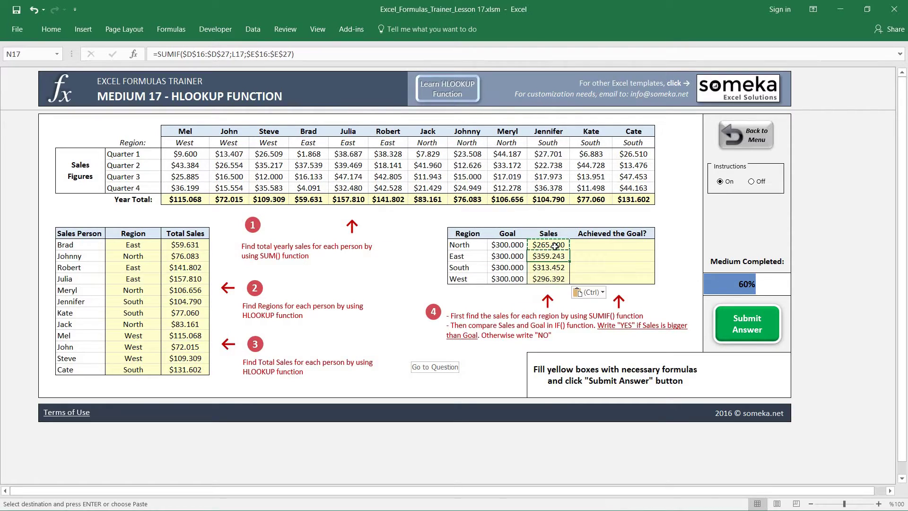
{"action": "key", "text": "Escape"}
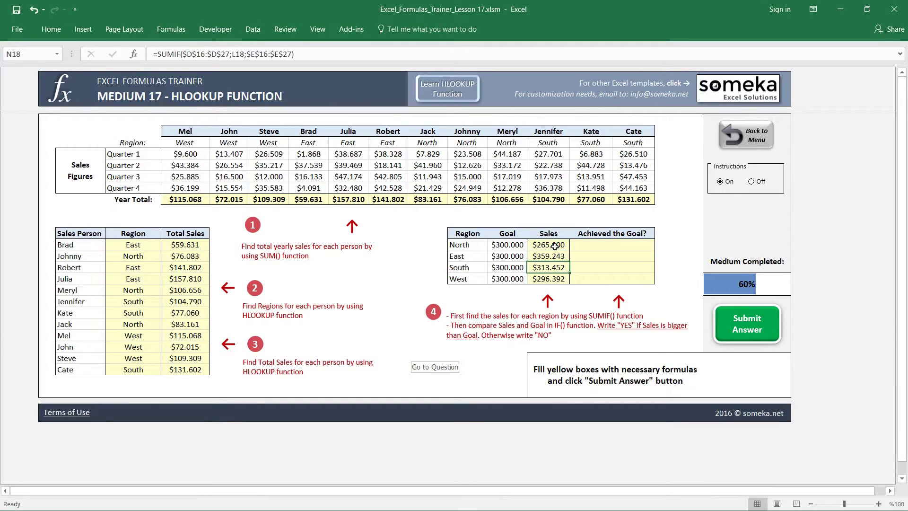
{"action": "left_click", "coordinate": [603, 246]}
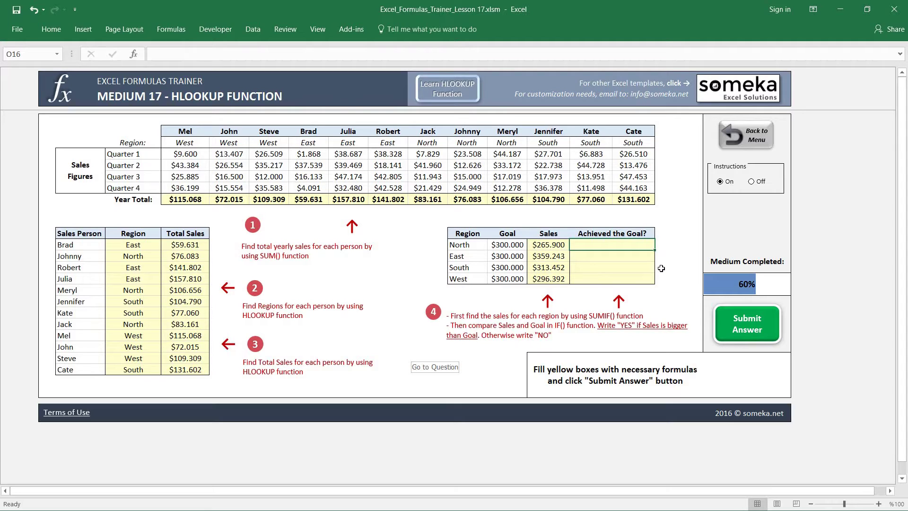
Enter =IF(N16>M16;"YES";"NO") in O16 for North's goal check
{"action": "type", "text": "="}
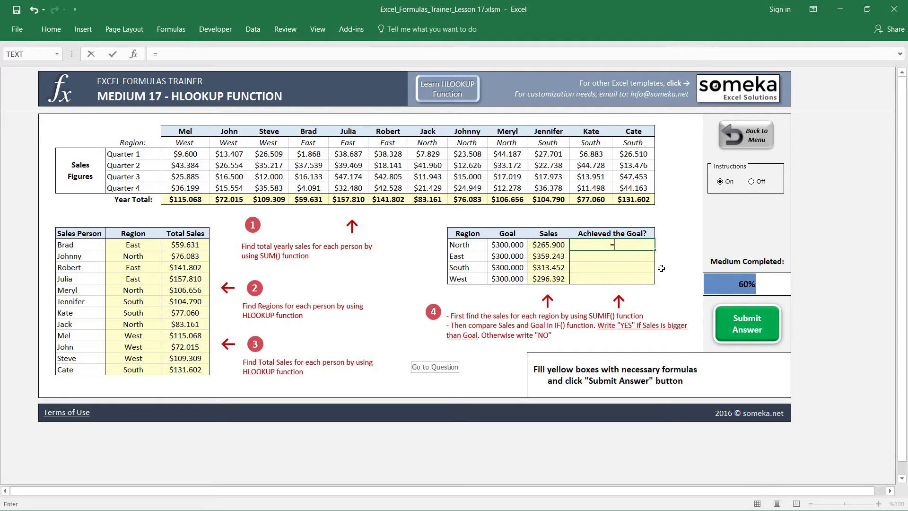
{"action": "type", "text": "IF("}
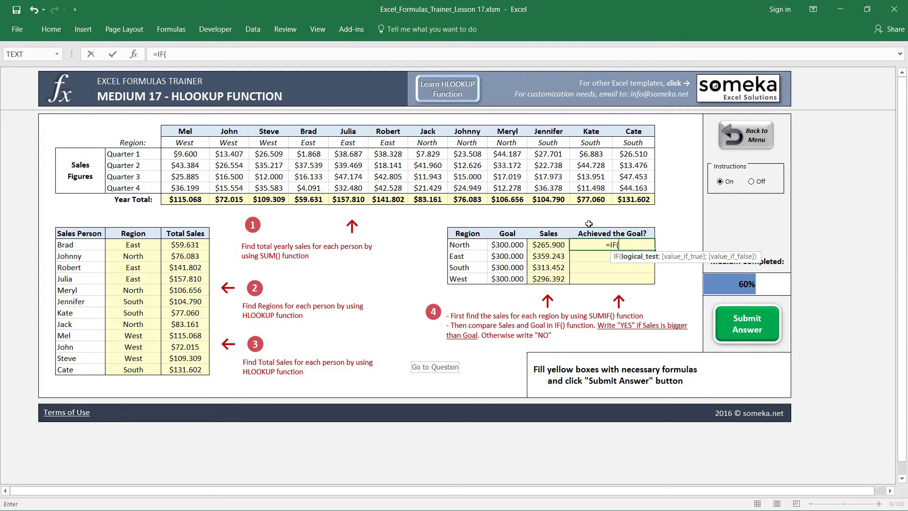
{"action": "left_click", "coordinate": [548, 245]}
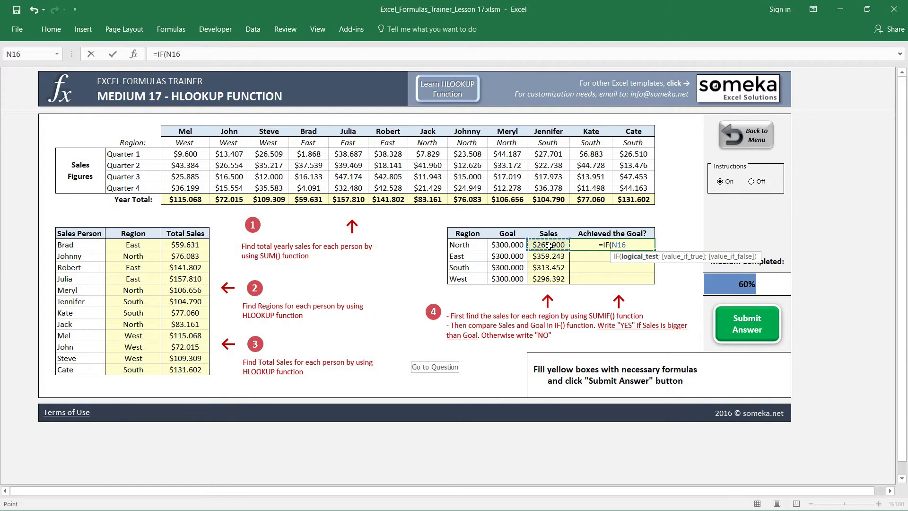
{"action": "type", "text": ">"}
{"action": "left_click", "coordinate": [507, 245]}
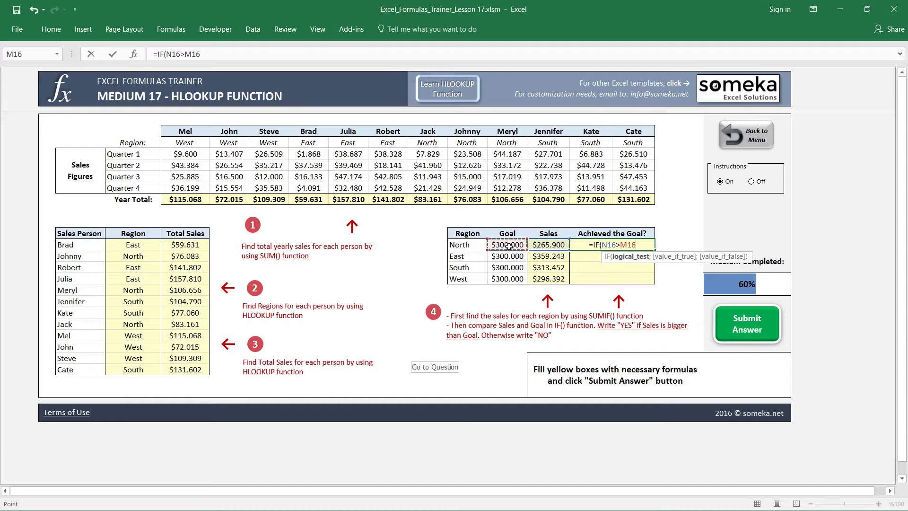
{"action": "type", "text": ";\""}
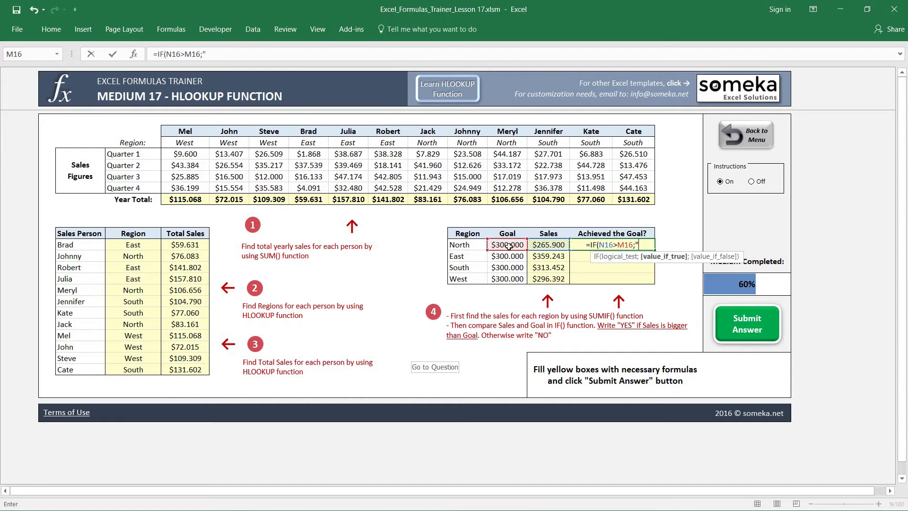
{"action": "type", "text": "YES\""}
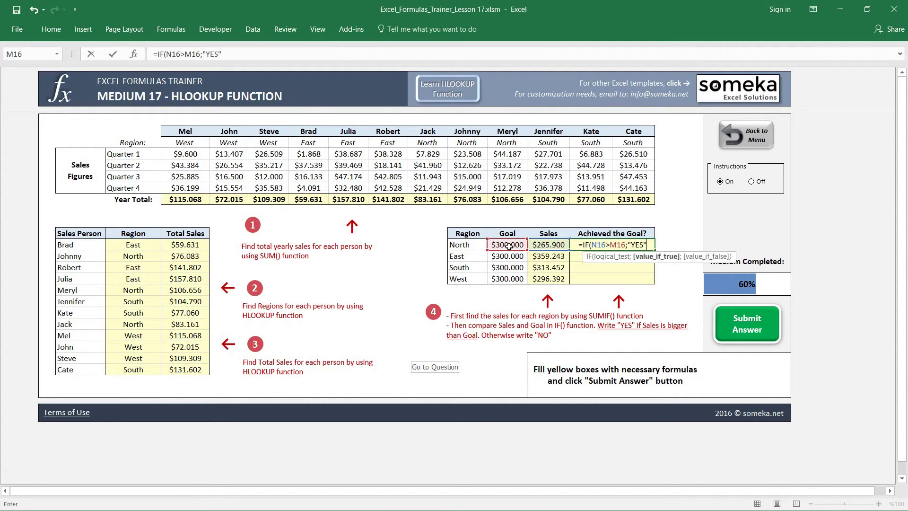
{"action": "type", "text": ";\""}
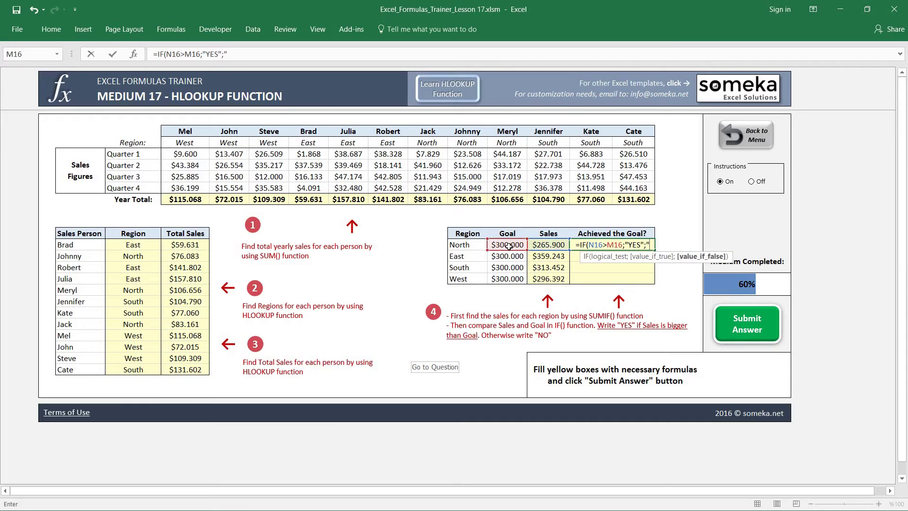
{"action": "type", "text": "NO\""}
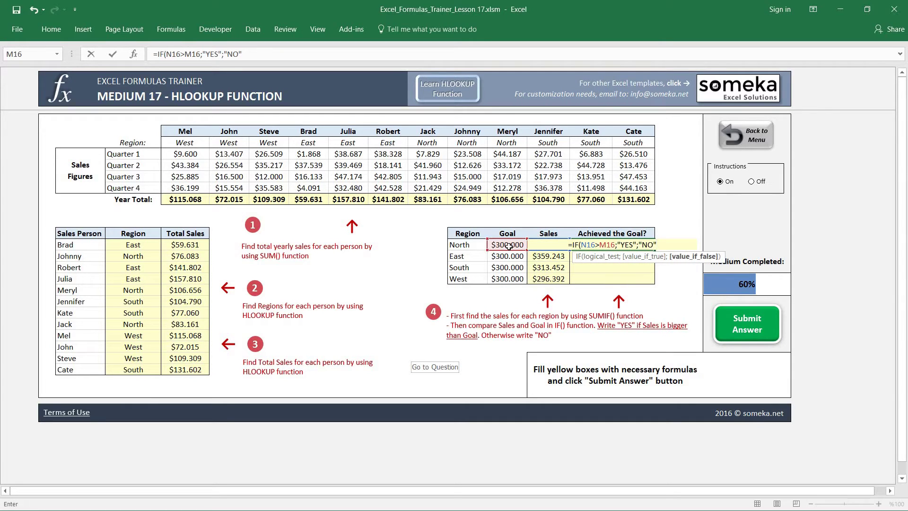
{"action": "type", "text": ")"}
{"action": "key", "text": "Return"}
{"action": "key", "text": "Up"}
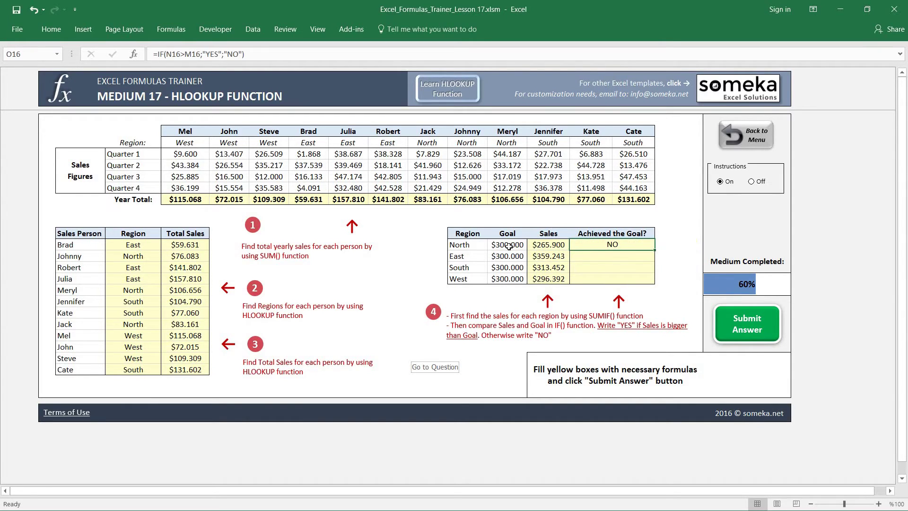
Paste the goal-check formula into O16:O19 for all four regions
{"action": "key", "text": "ctrl+c"}
{"action": "key", "text": "shift+Down"}
{"action": "key", "text": "shift+Down"}
{"action": "key", "text": "shift+Down"}
{"action": "key", "text": "ctrl+alt+v"}
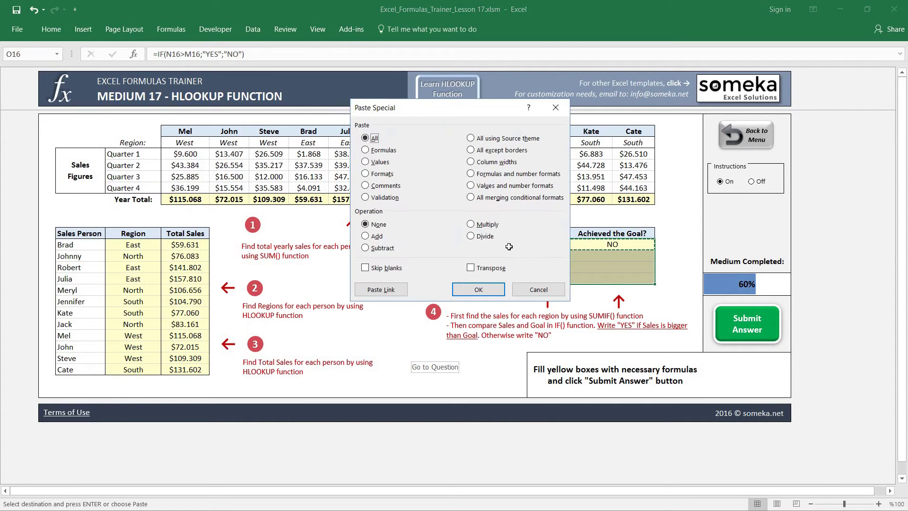
{"action": "key", "text": "f"}
{"action": "key", "text": "Return"}
{"action": "key", "text": "Escape"}
{"action": "key", "text": "Down"}
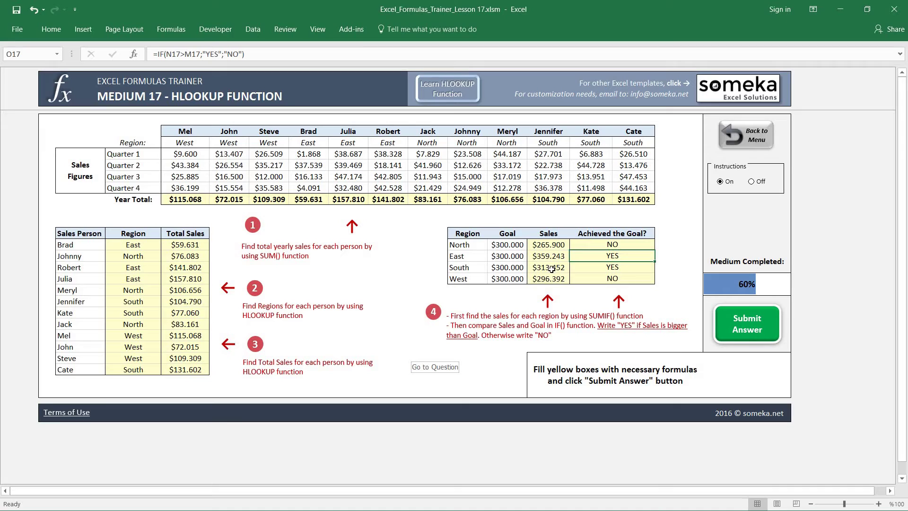
Submit the lesson answers and go back to the Dashboard sheet
{"action": "left_click", "coordinate": [681, 189]}
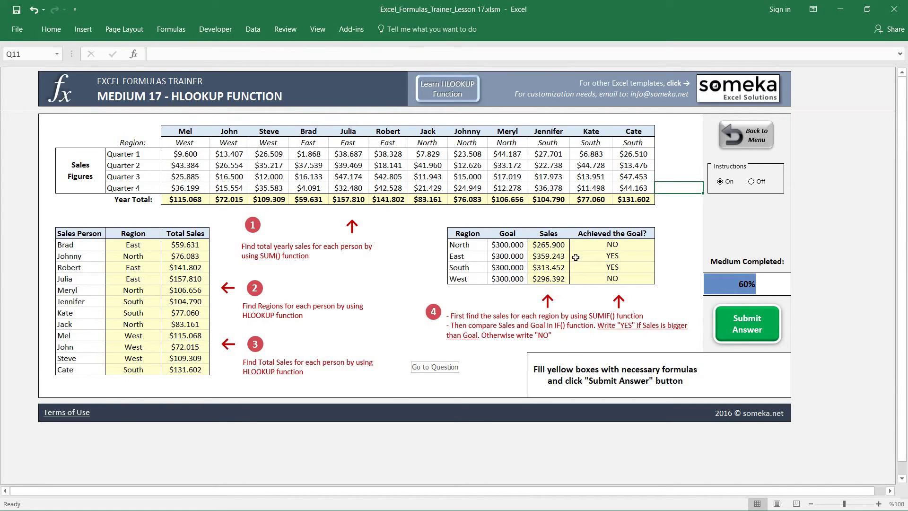
{"action": "left_click", "coordinate": [748, 325]}
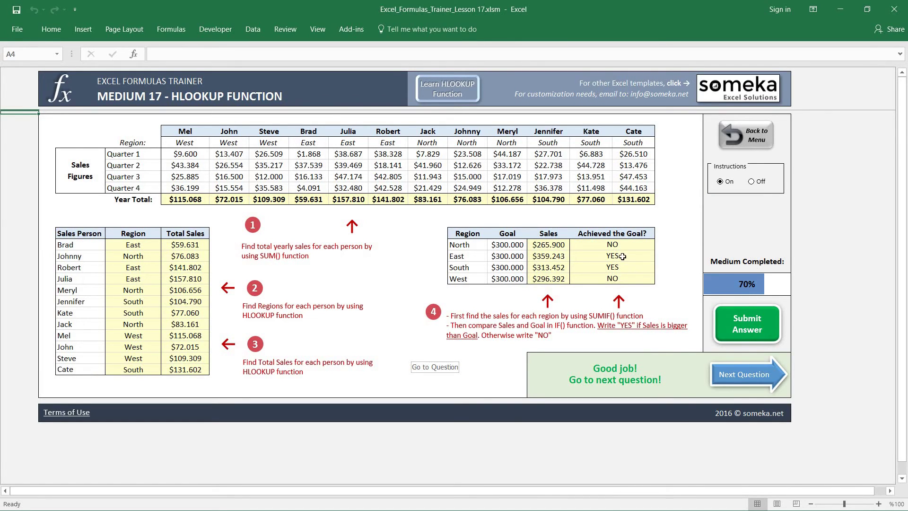
{"action": "left_click", "coordinate": [752, 142]}
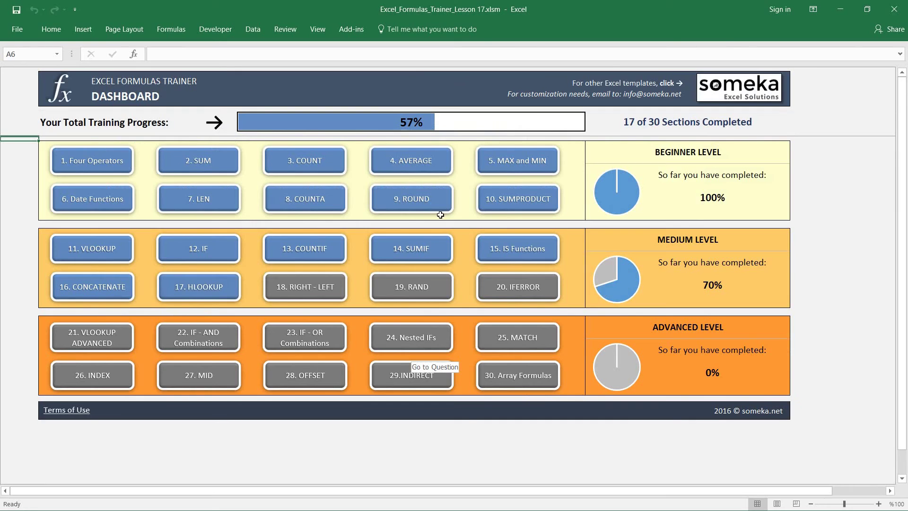